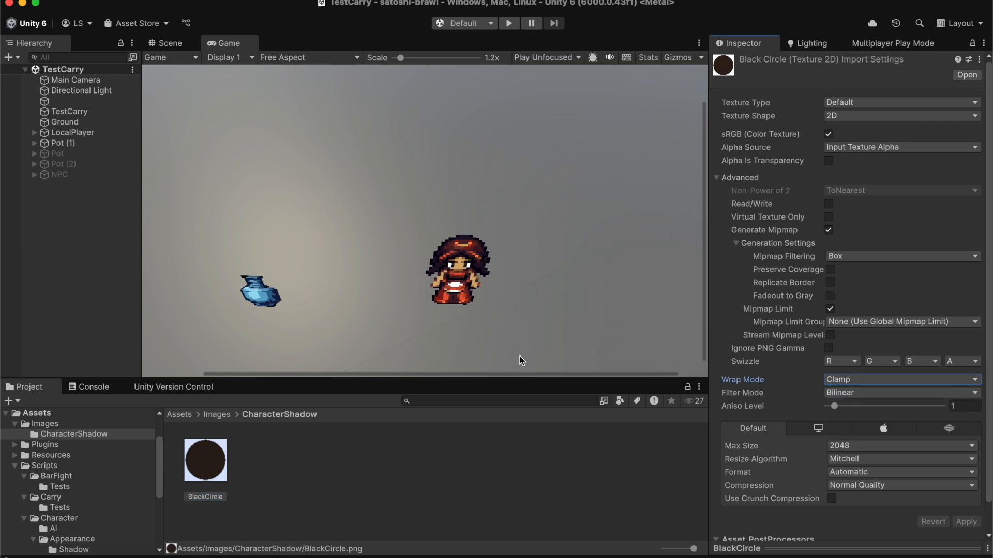
Step: Create a URP Decal Shader Graph in the CharacterShadow folder and name it JumpShadowGraph
right_click(382, 454)
mouse_move(455, 181)
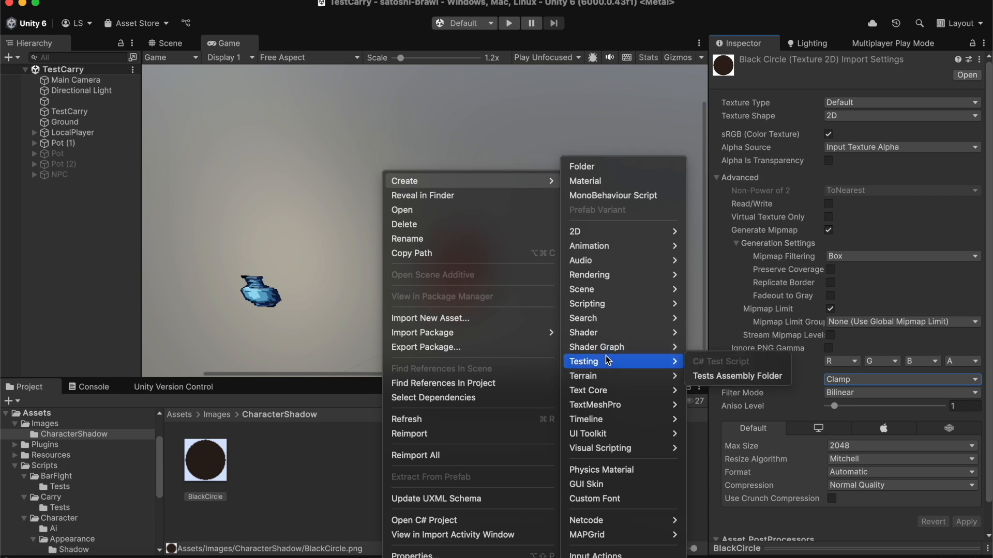
mouse_move(606, 391)
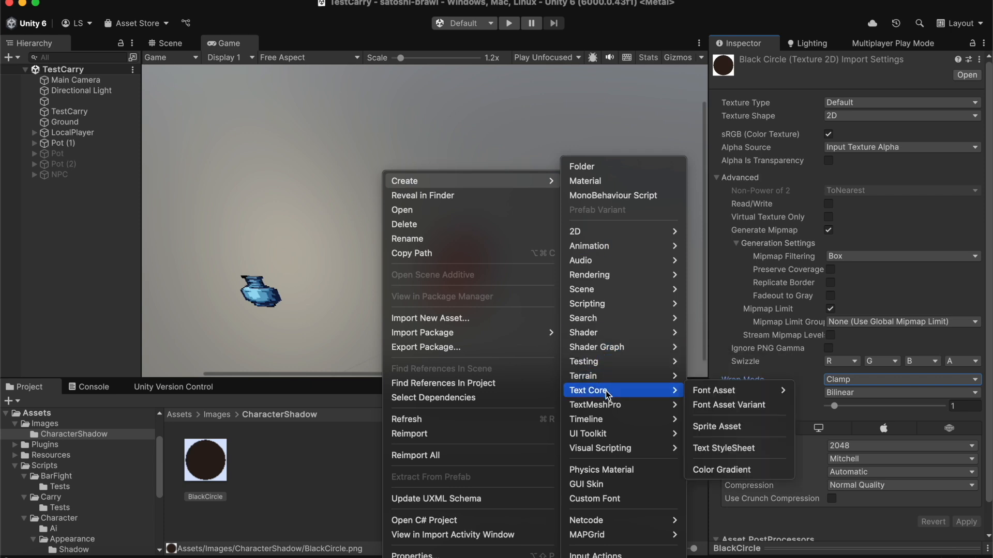
mouse_move(623, 349)
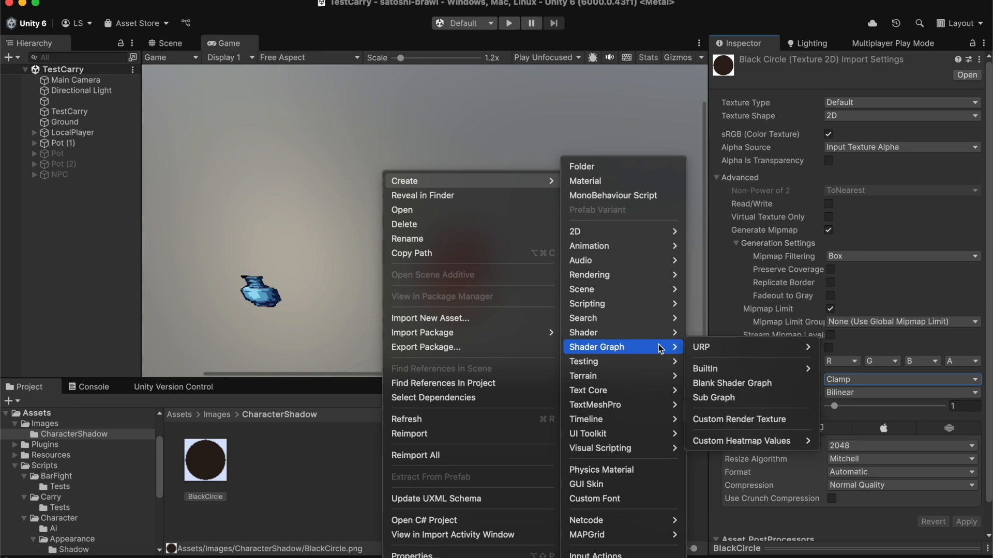
mouse_move(716, 350)
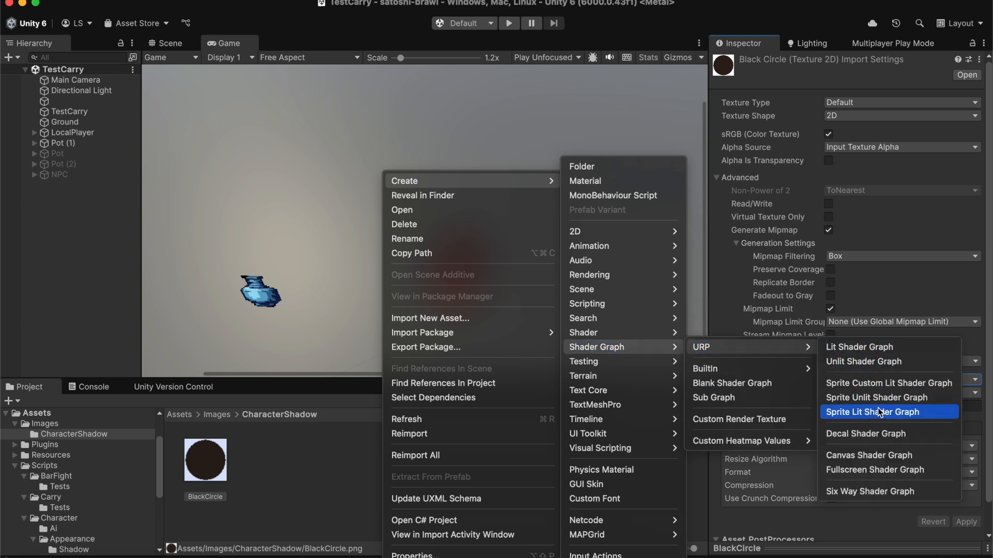
click(879, 435)
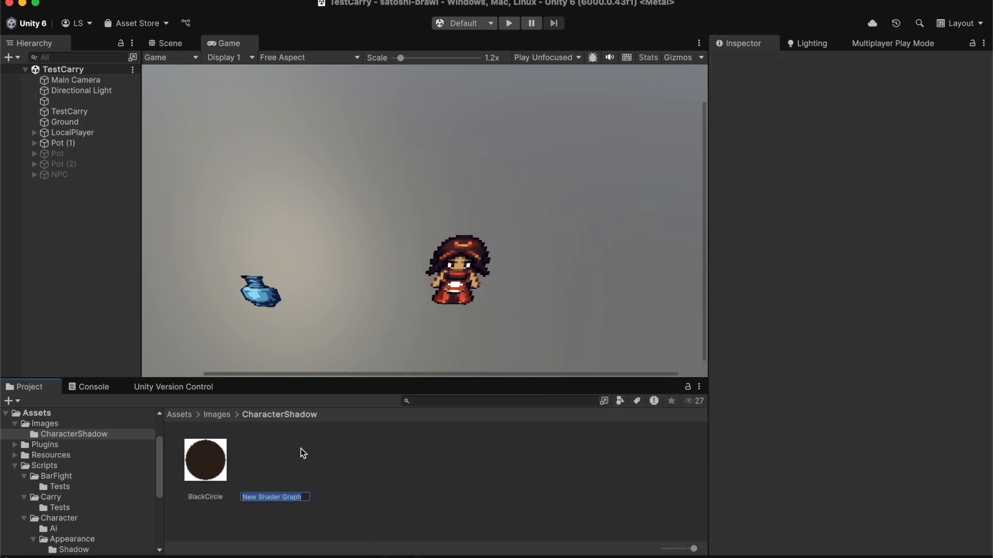
text(JumpShadowGraph)
key(Return)
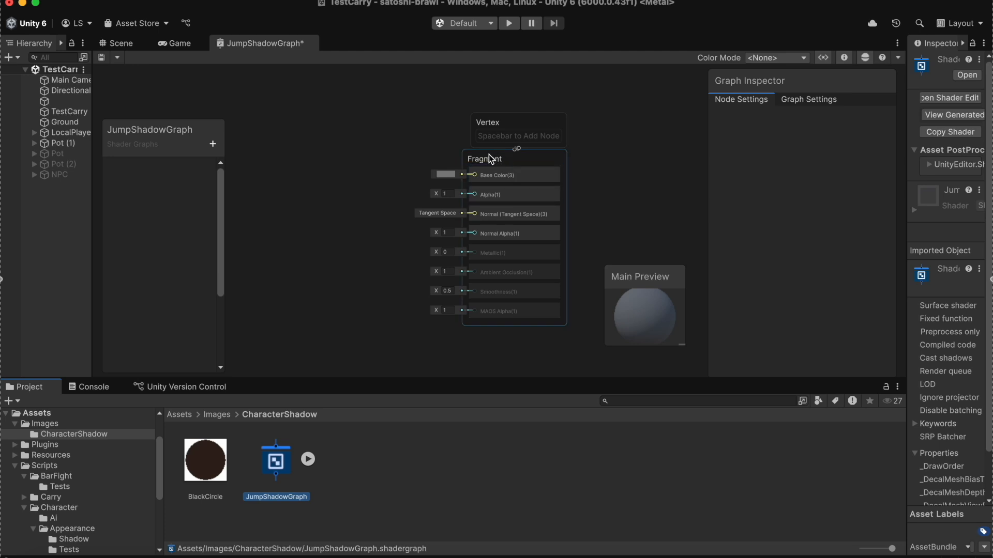
click(342, 139)
right_click(342, 140)
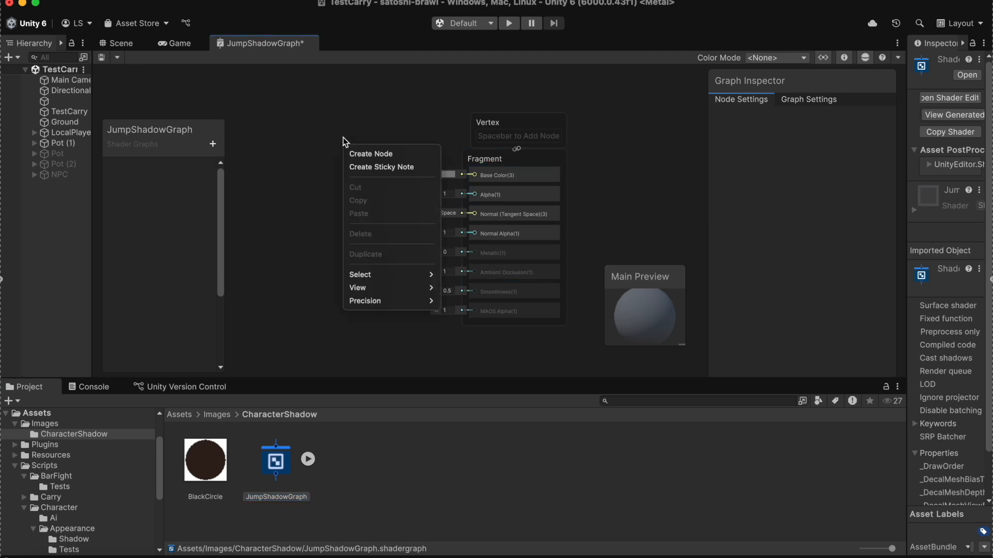
click(362, 155)
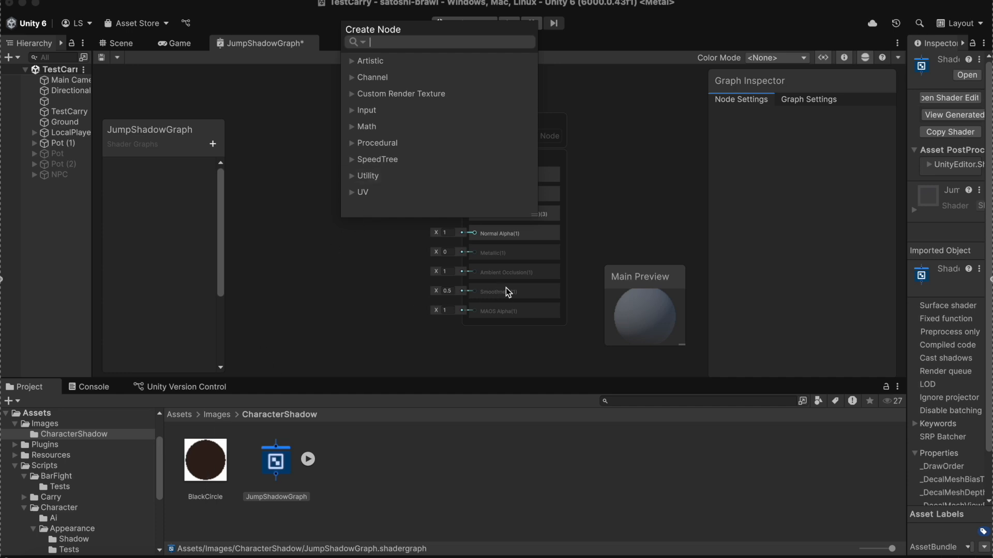
click(383, 301)
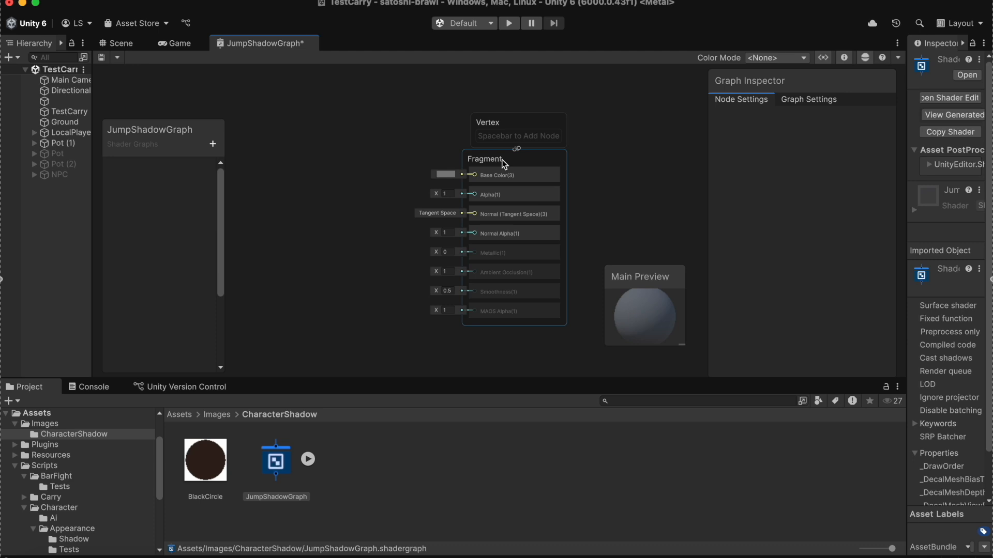
right_click(353, 176)
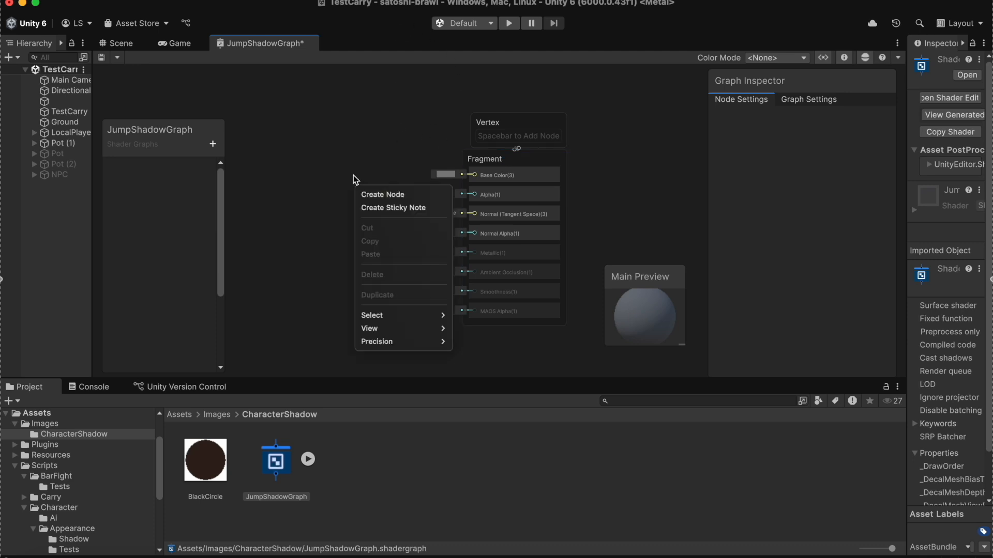
click(331, 198)
Step: Add the BlackCircle texture to the graph, connect its RGBA output to Base Color and A to Alpha, and save the graph
drag(218, 458, 332, 155)
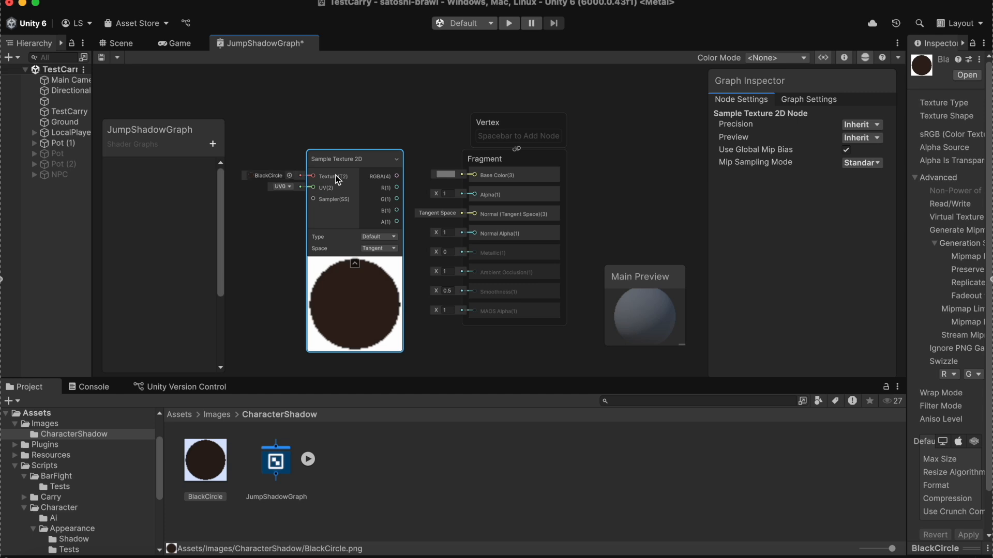
drag(450, 175, 474, 175)
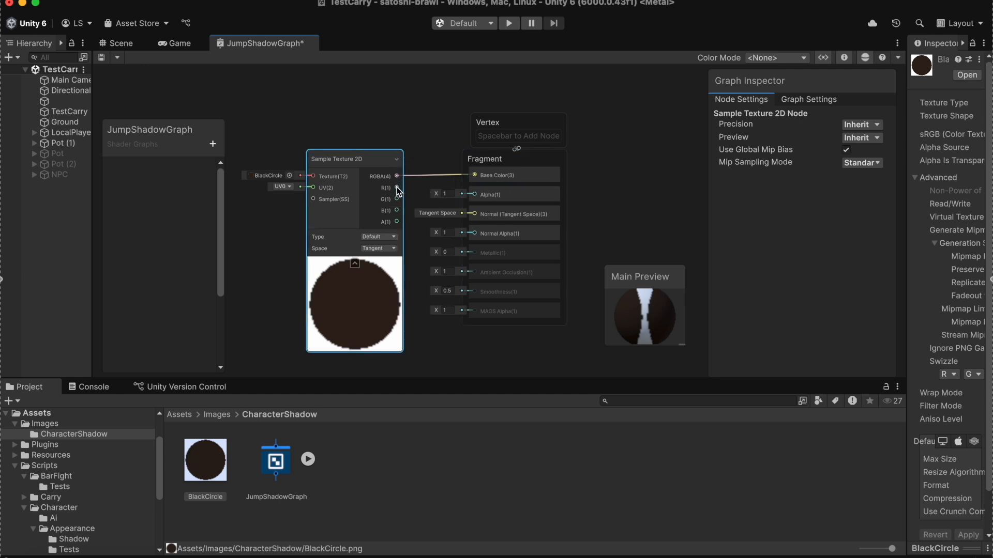
drag(396, 225, 475, 195)
key(super+s)
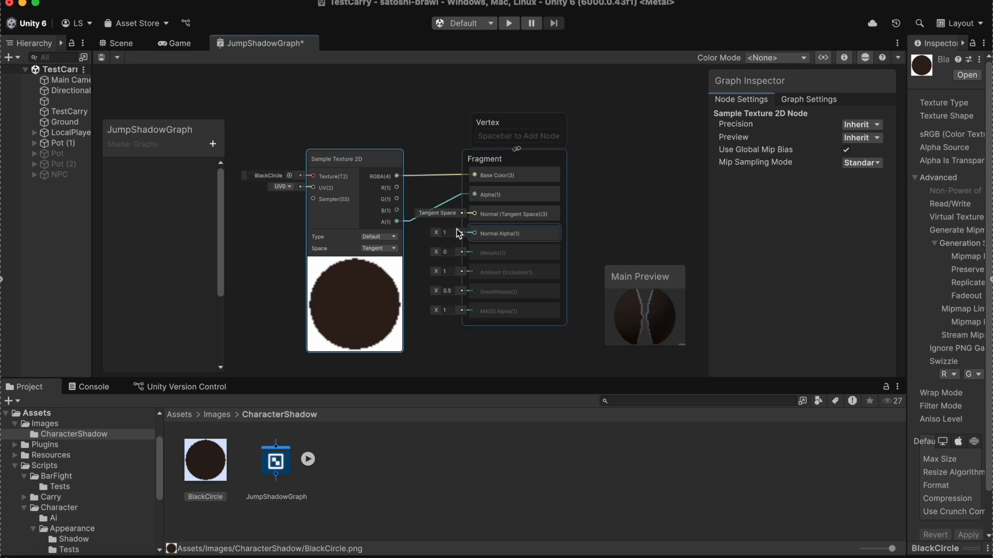
Step: Return to the game view and inspect the material contained in the JumpShadowGraph asset
click(195, 45)
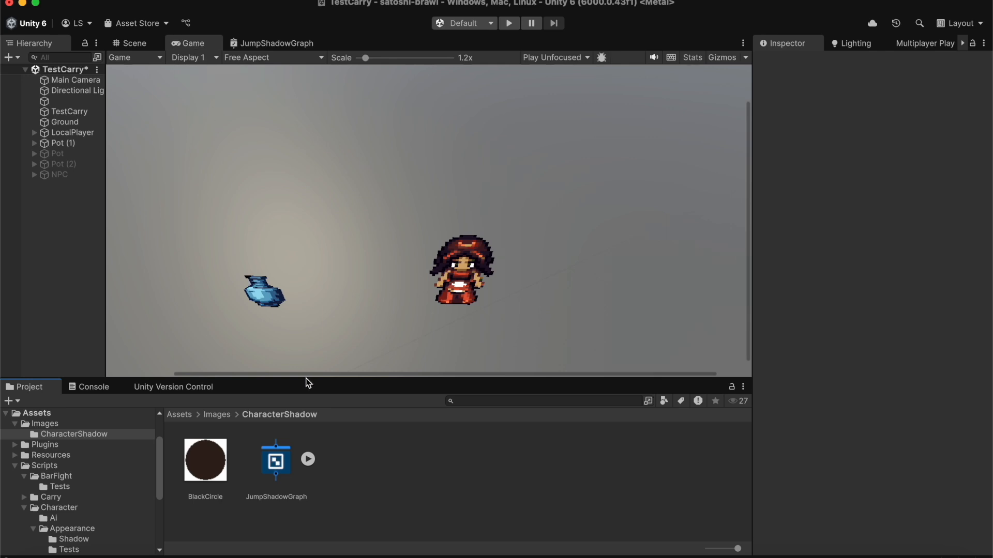
click(308, 459)
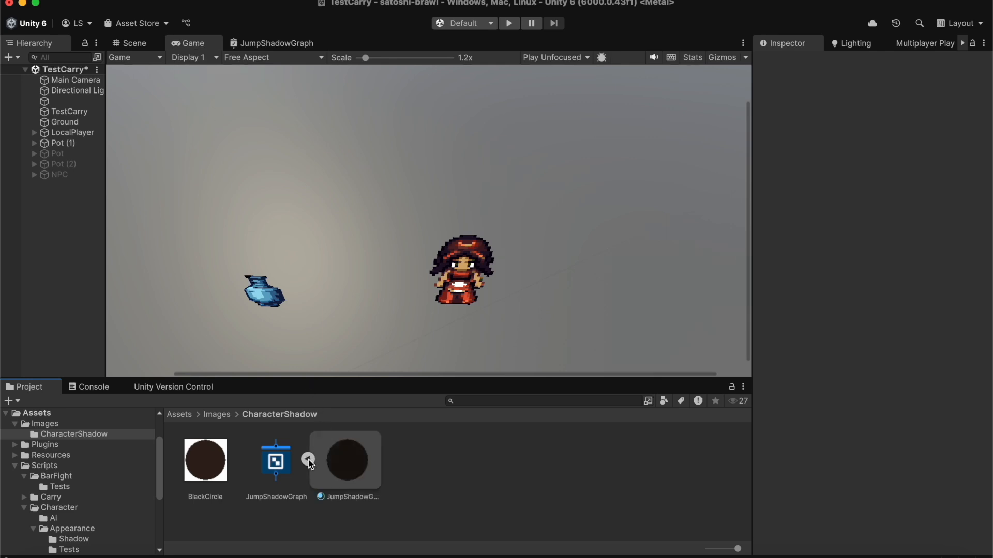
click(334, 465)
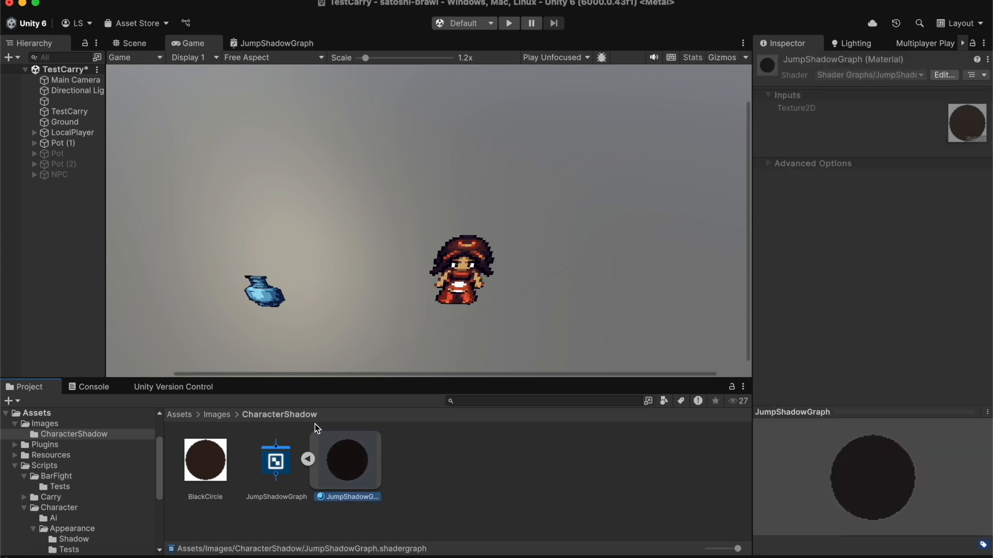
Step: Create an empty child object named shadow under Pot (1)
click(35, 143)
right_click(63, 145)
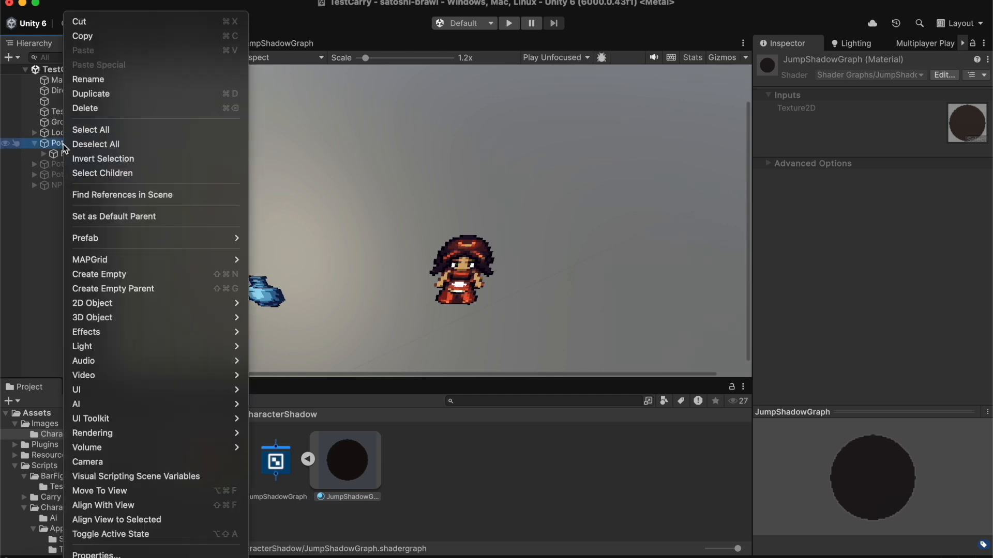
click(109, 277)
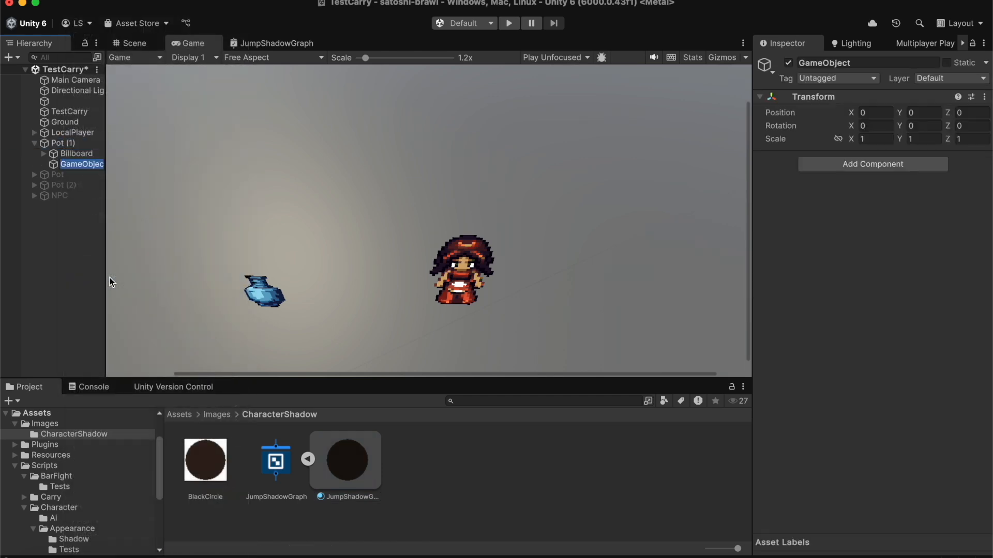
text(shadow)
key(Return)
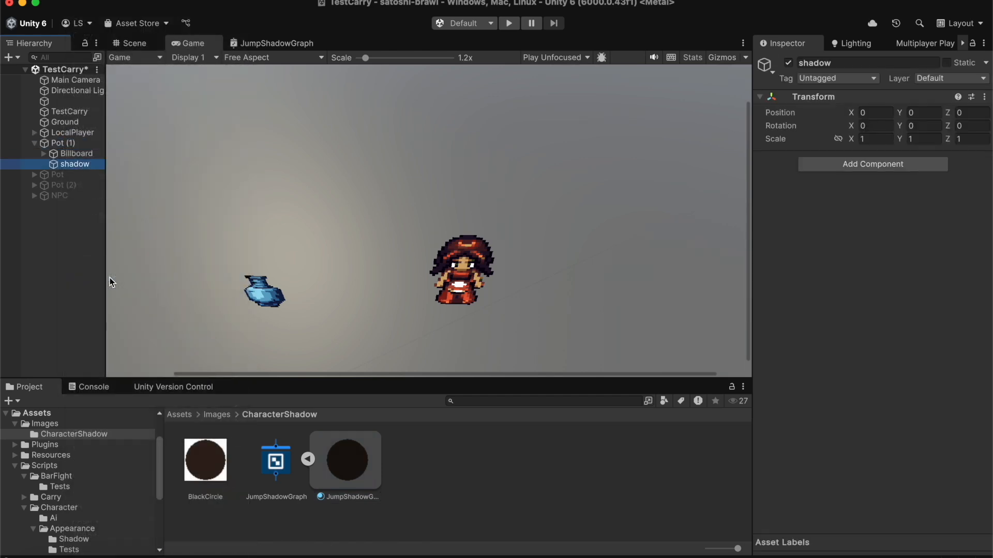
Step: Add a URP Decal Projector component to the shadow object and assign the JumpShadowGraph material to it
click(874, 163)
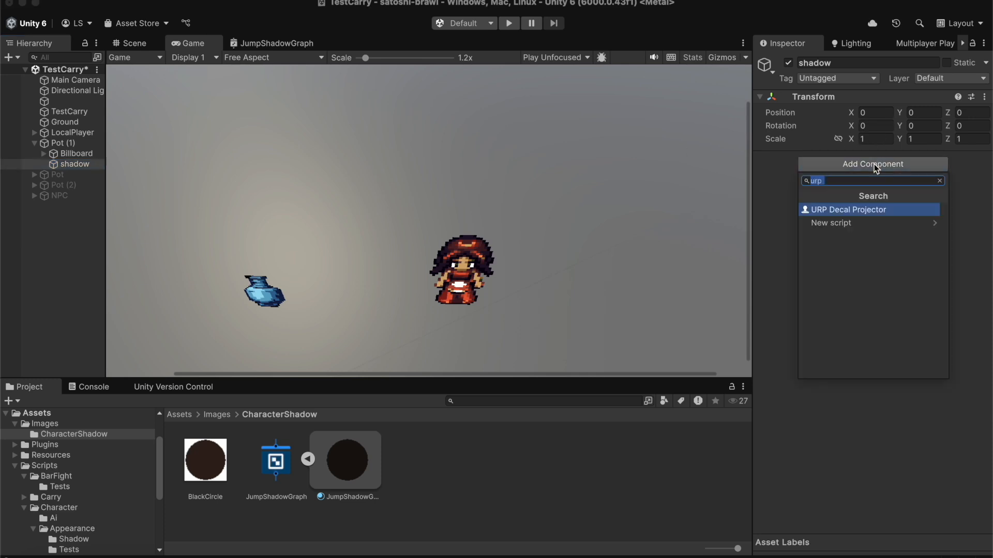
click(840, 210)
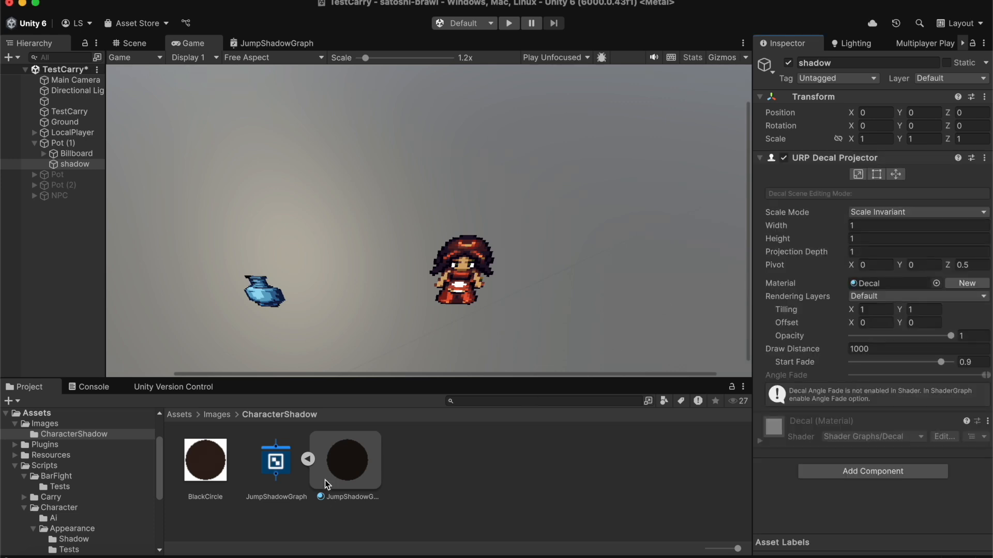
drag(341, 475, 880, 283)
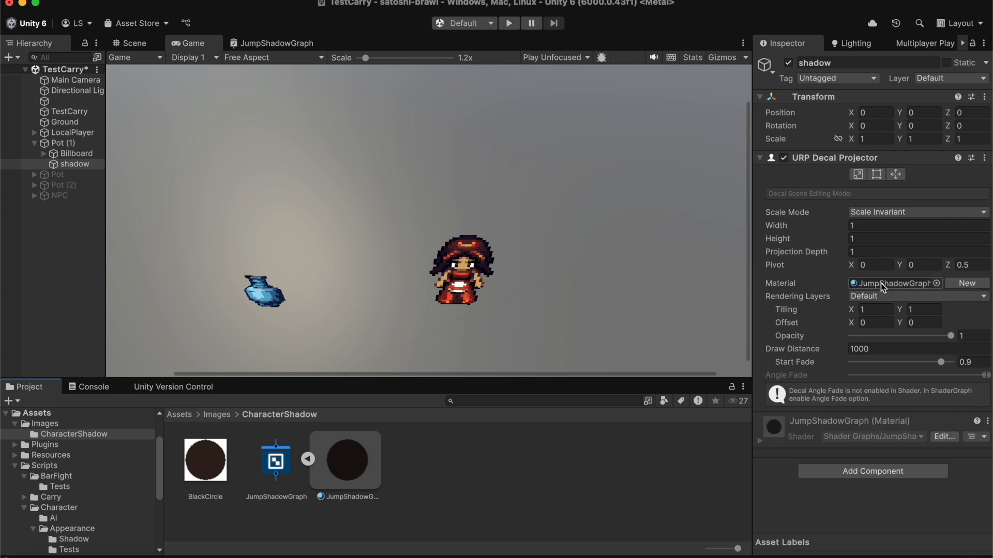
Step: Play-test the scene by picking up, carrying and throwing the pot to check its decal shadow, and stop the game
click(510, 24)
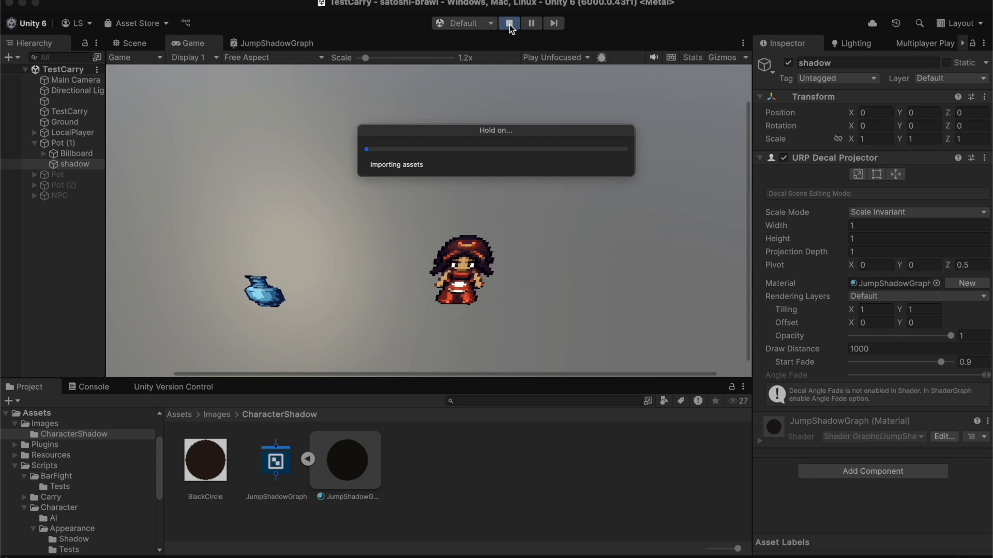
click(461, 208)
key(s)
key(a)
key(e)
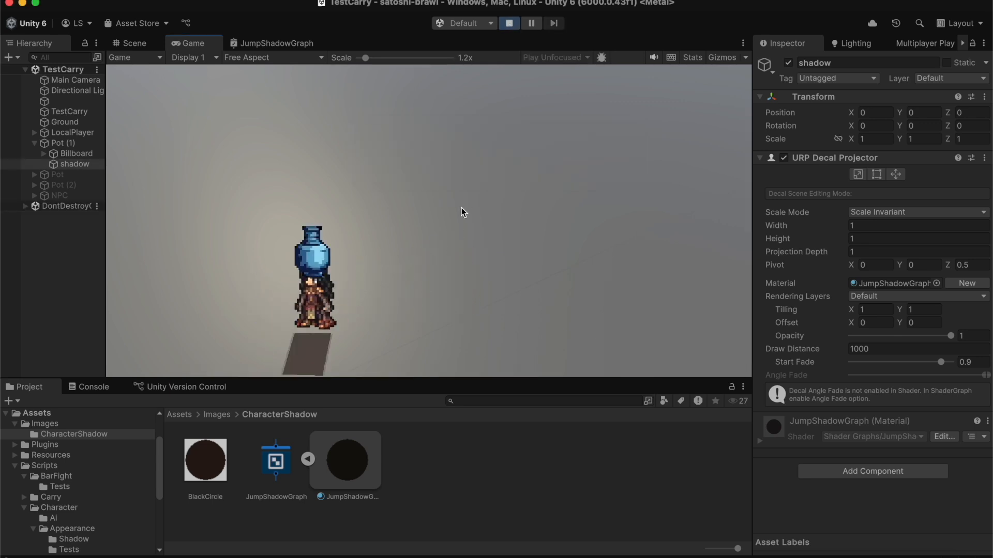
key(d)
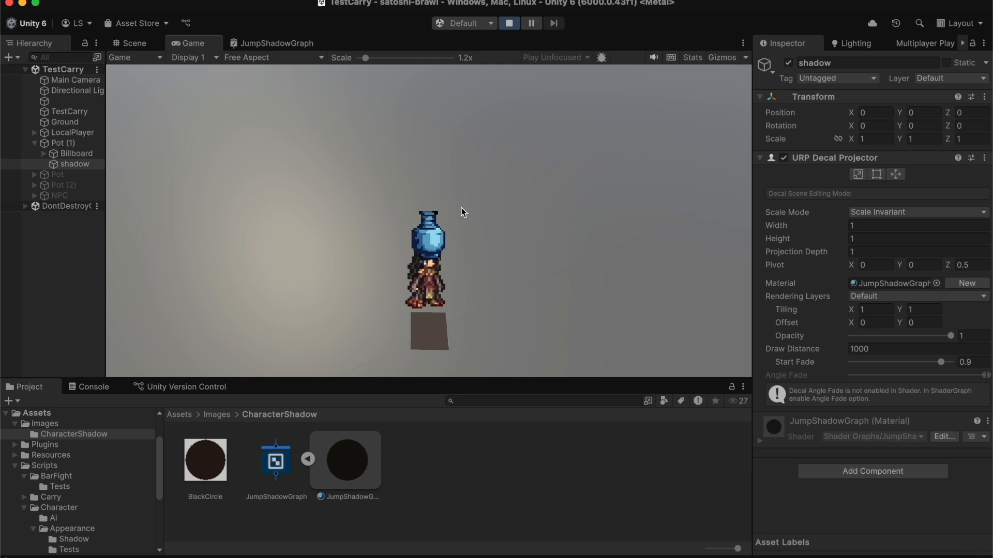
key(e)
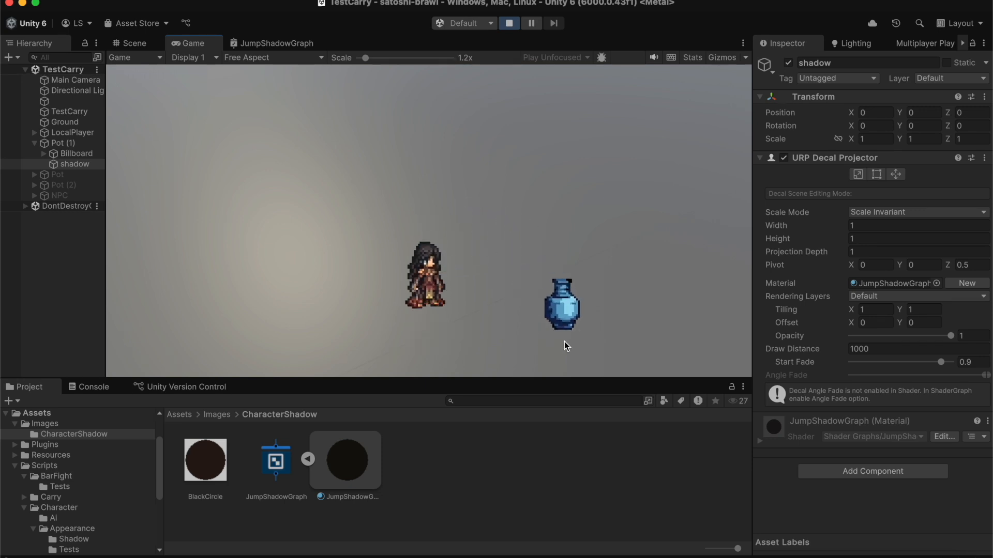
key(d)
key(s)
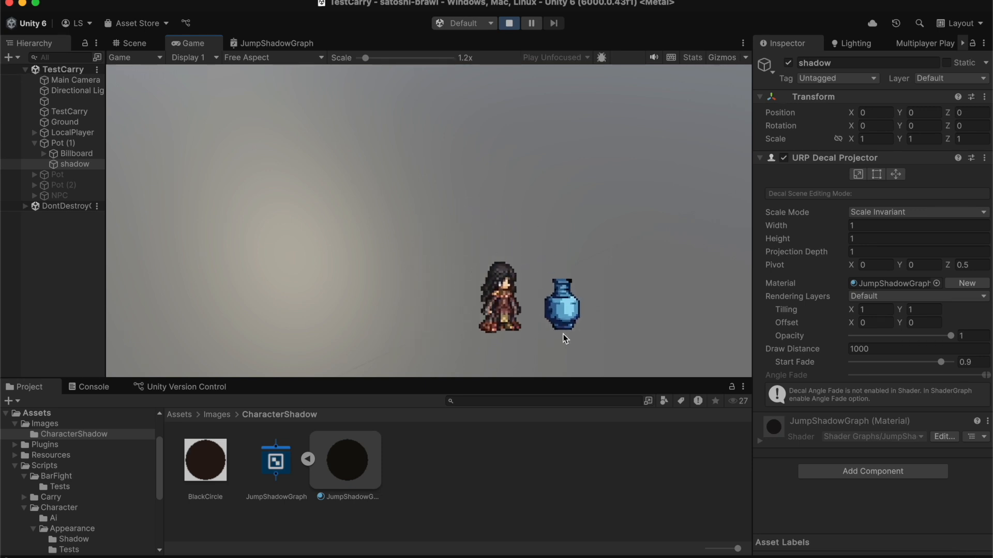
click(509, 24)
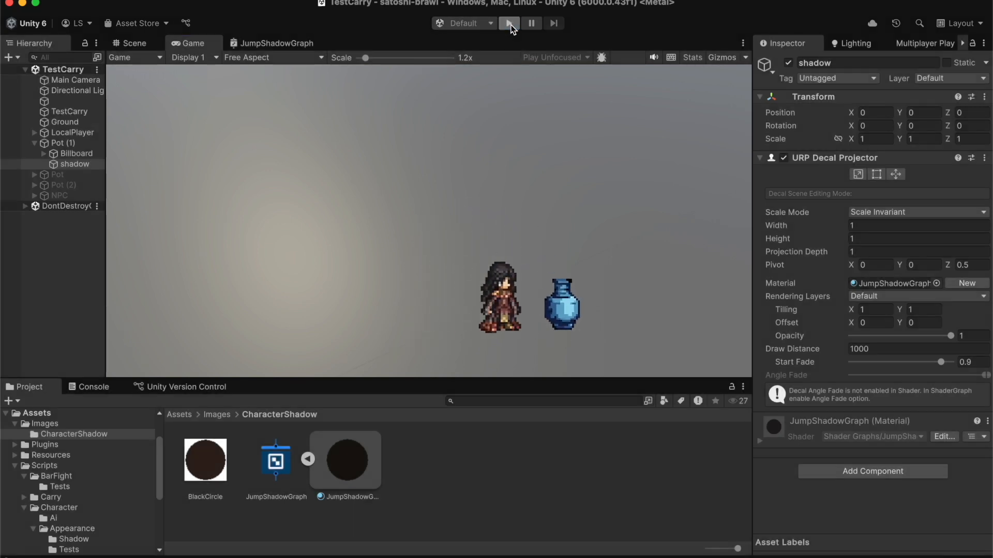
Step: Set the shadow object's X rotation to 90 so that its decal projects downward
click(358, 476)
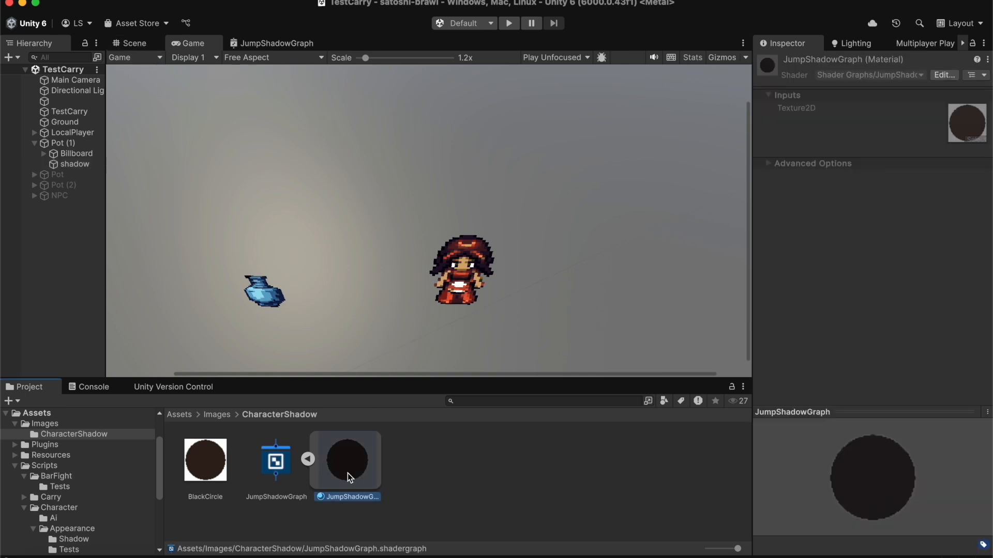
click(277, 468)
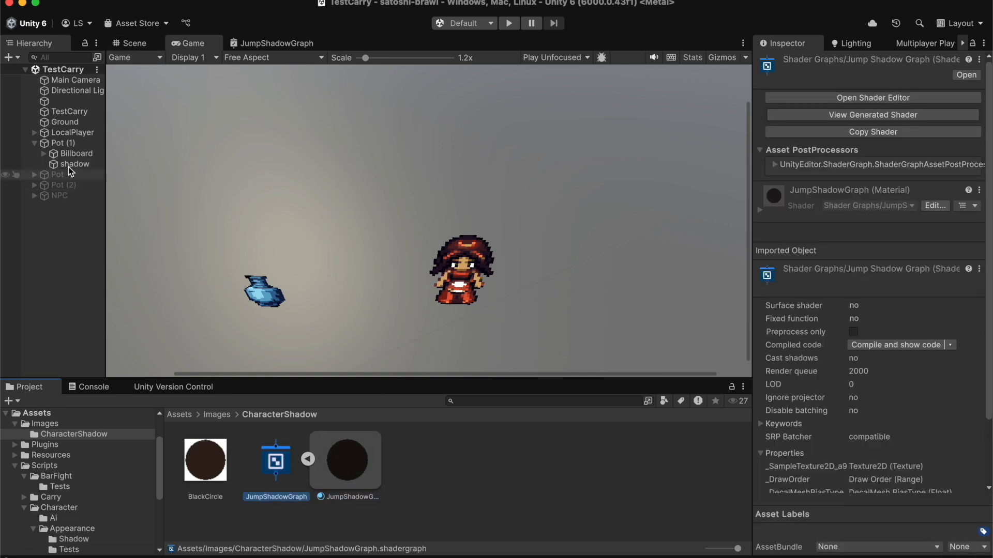
click(73, 165)
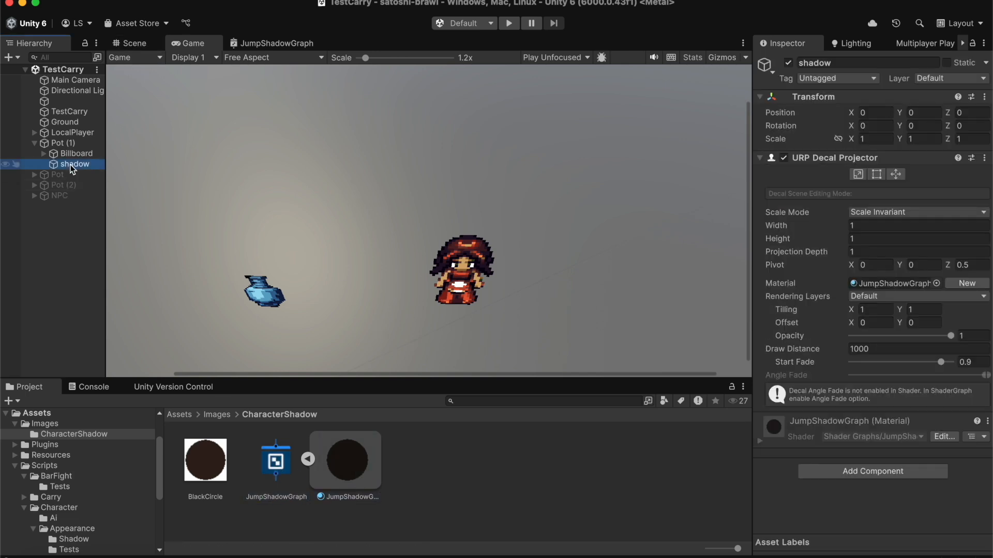
click(872, 126)
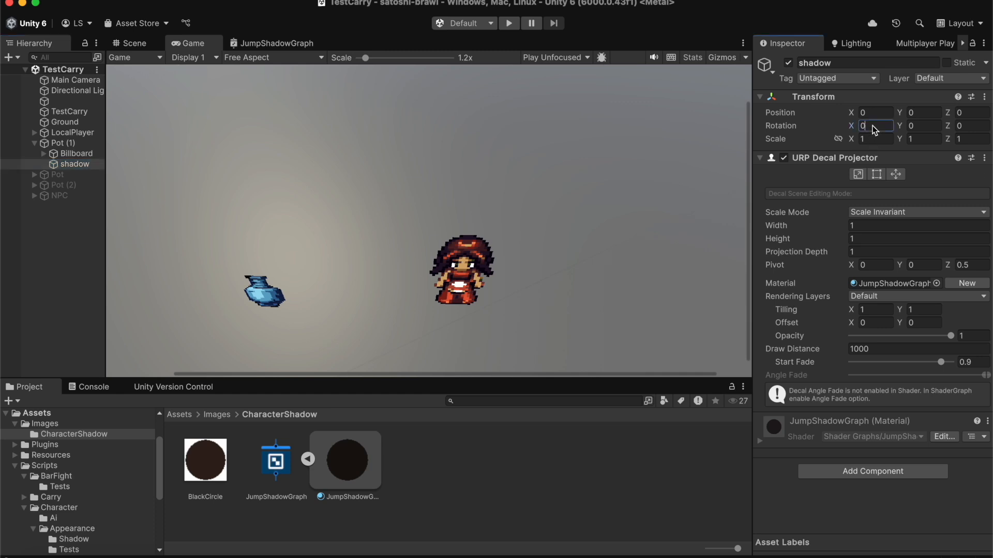
text(90)
Step: Play-test the scene by repeatedly picking up, carrying and throwing the pot to check its downward-projected shadow, and stop the game
click(509, 23)
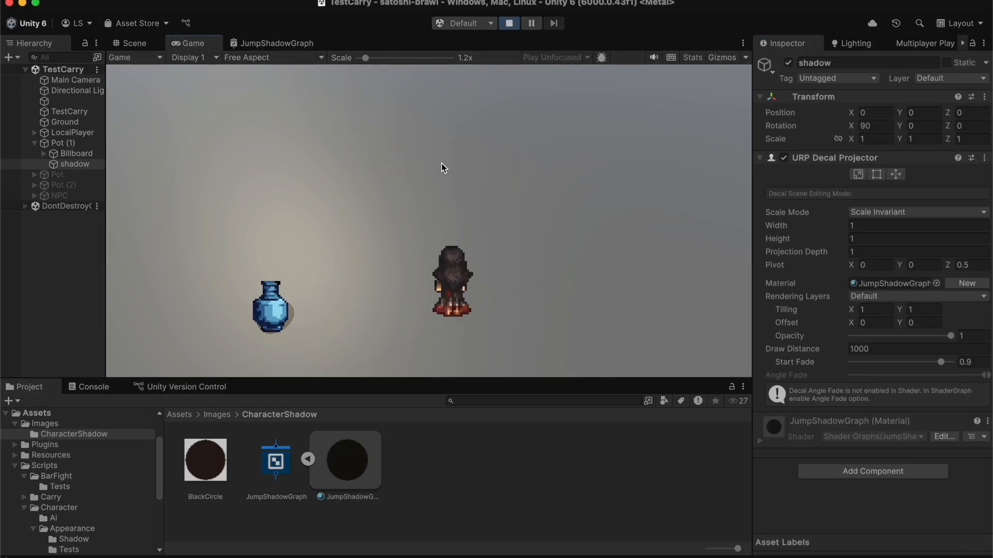
key(a)
key(w)
key(e)
key(d)
key(w)
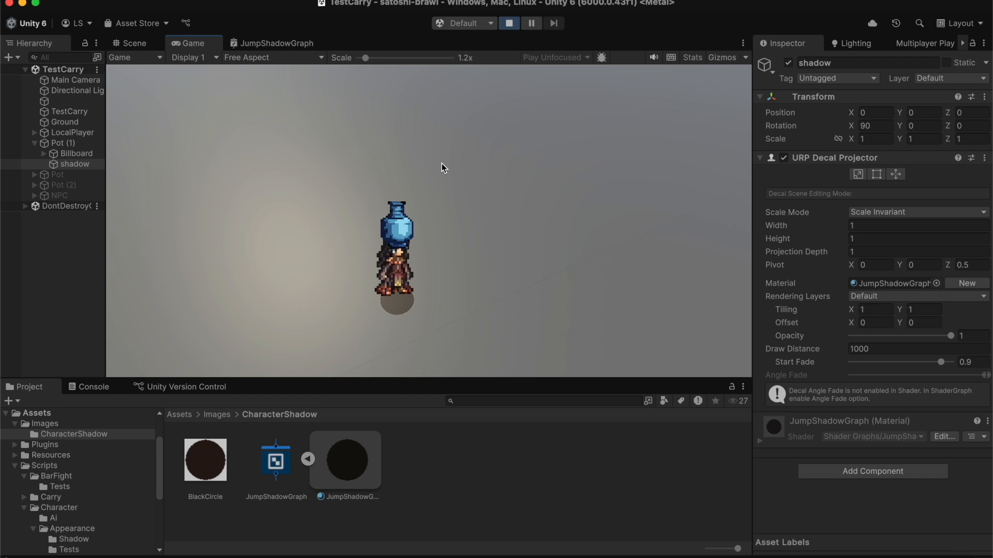
key(e)
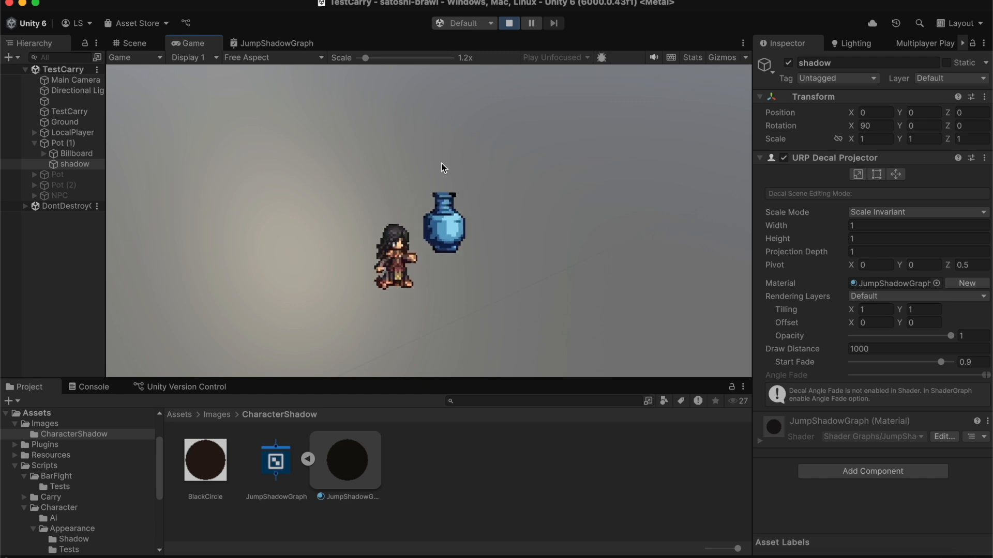
key(d)
key(s)
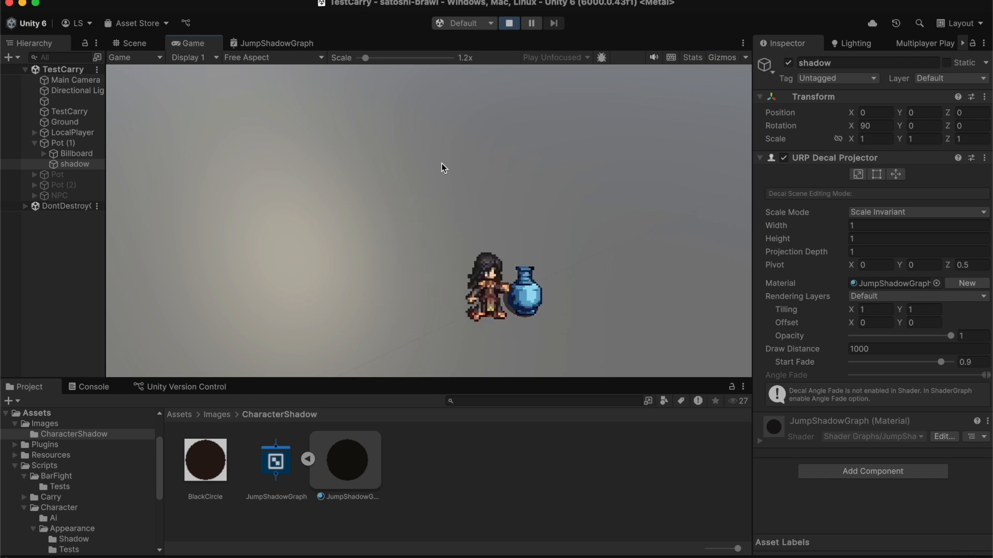
key(e)
key(a)
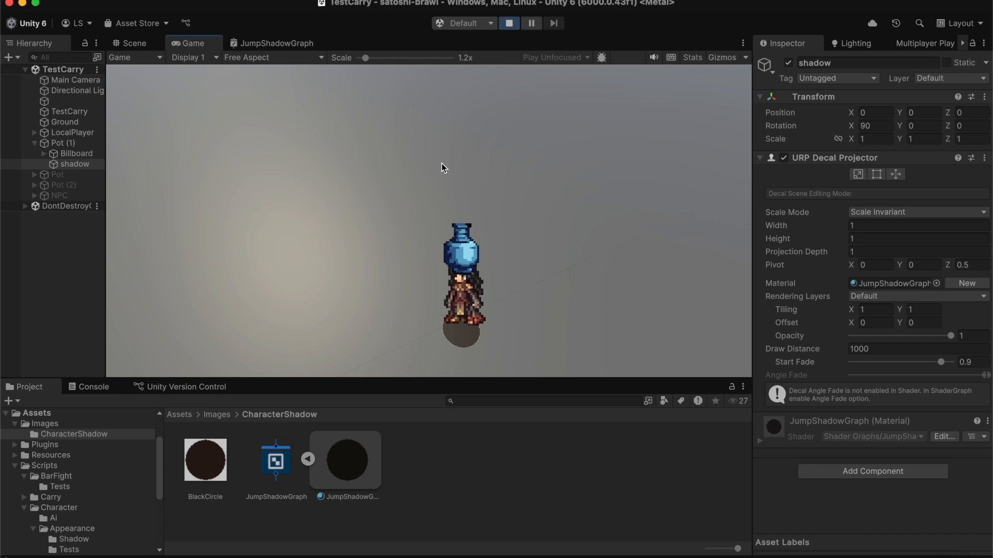
key(a)
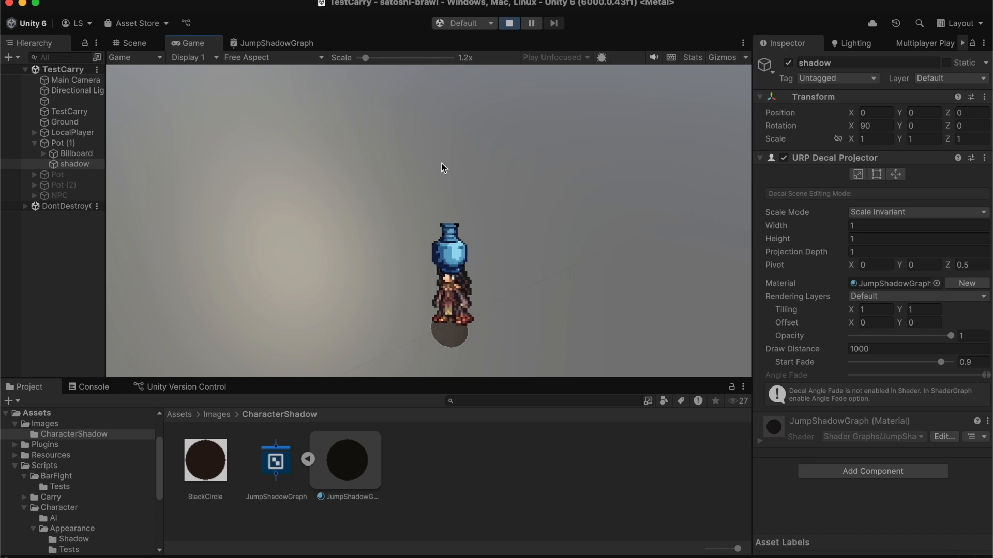
key(e)
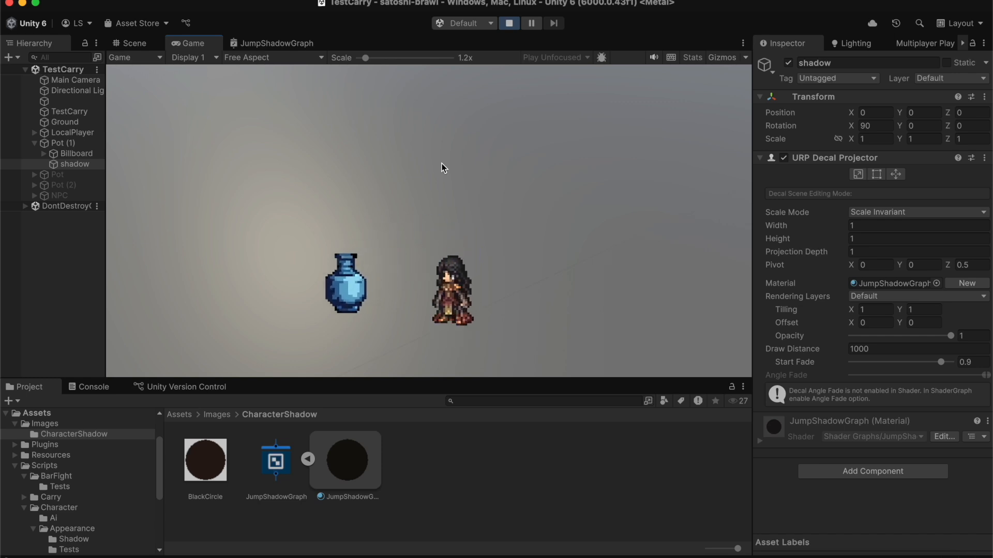
key(a)
key(e)
key(d)
key(e)
key(d)
key(e)
key(a)
key(w)
key(e)
key(w)
key(a)
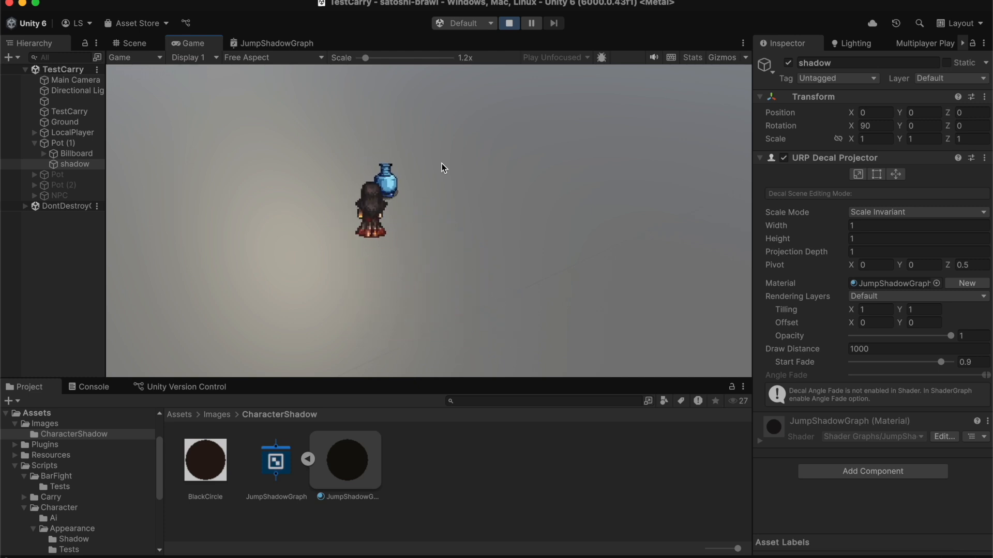
key(d)
key(d)
key(e)
key(s)
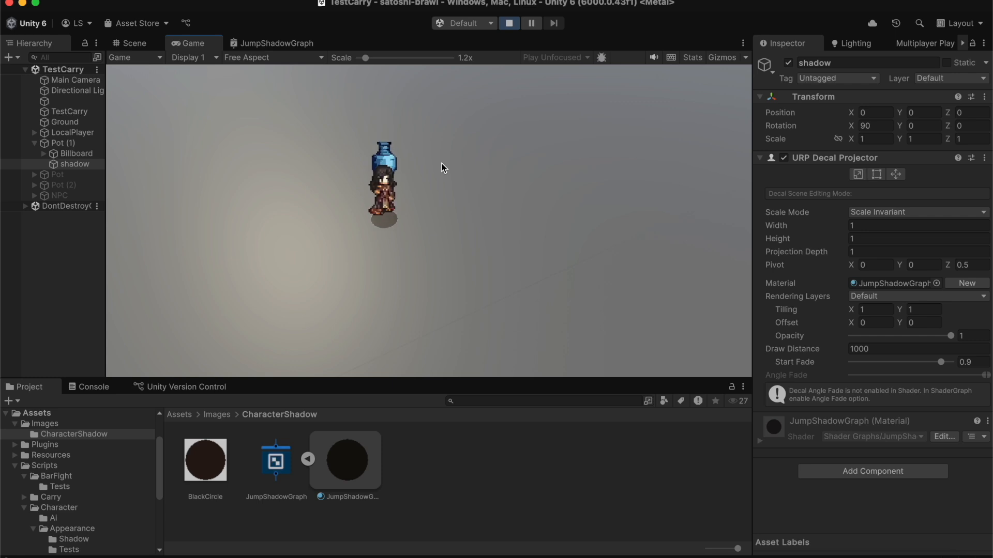
key(d)
key(e)
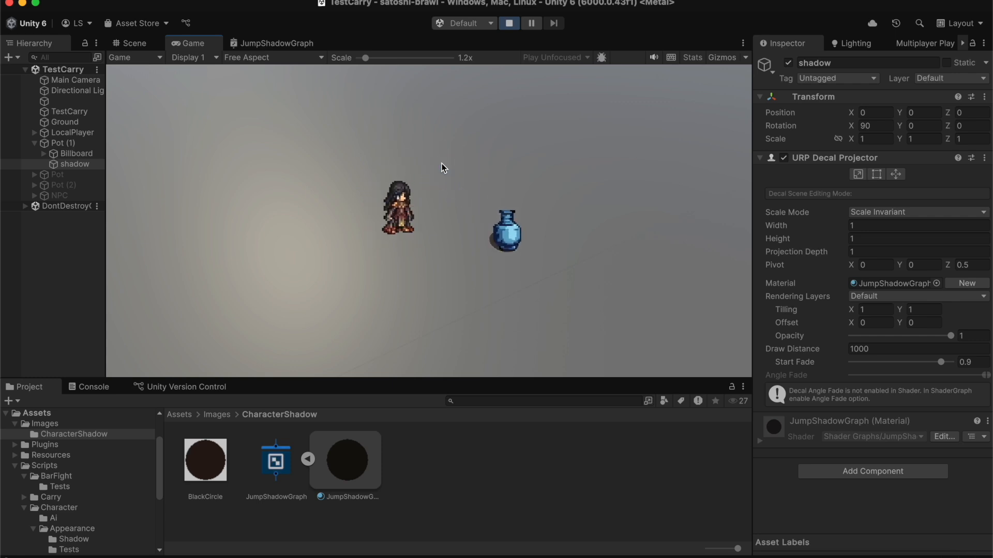
click(511, 26)
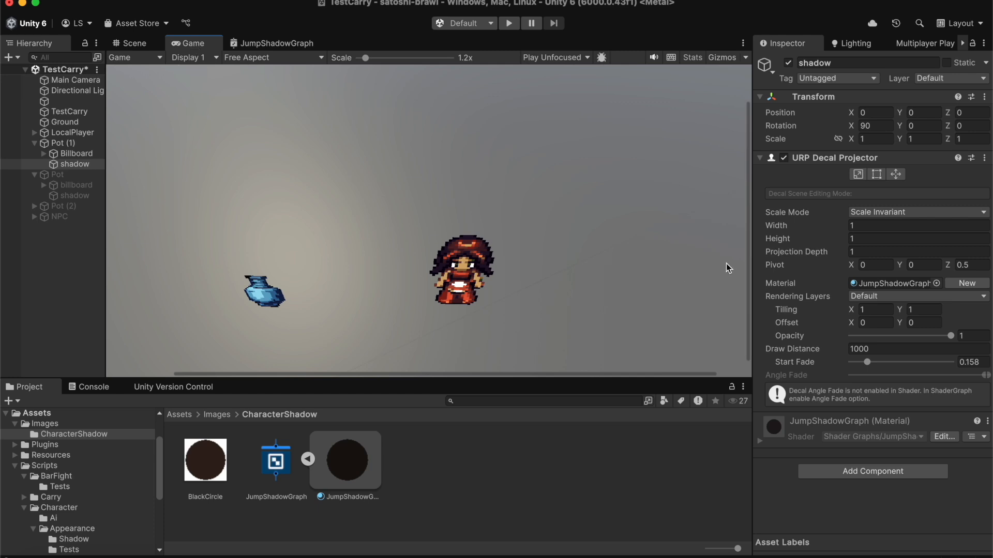
Step: Set the Projection Depth of the shadow object's URP Decal Projector to 15
click(868, 252)
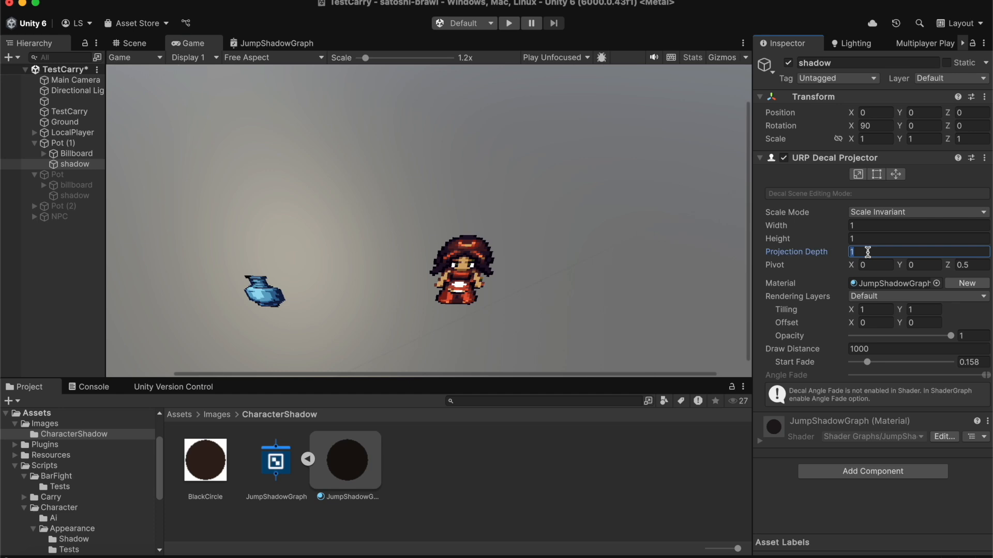
text(15)
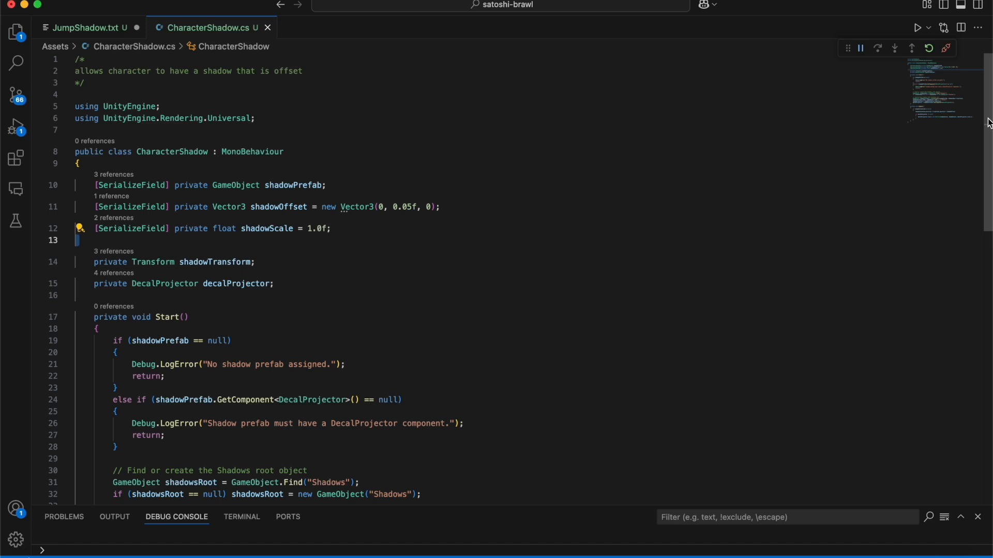
Step: Review the CharacterShadow.cs script in Visual Studio Code, from its serialized fields and Start method to the position and size code in Update
scroll(988, 123, down, 3)
scroll(512, 277, down, 2)
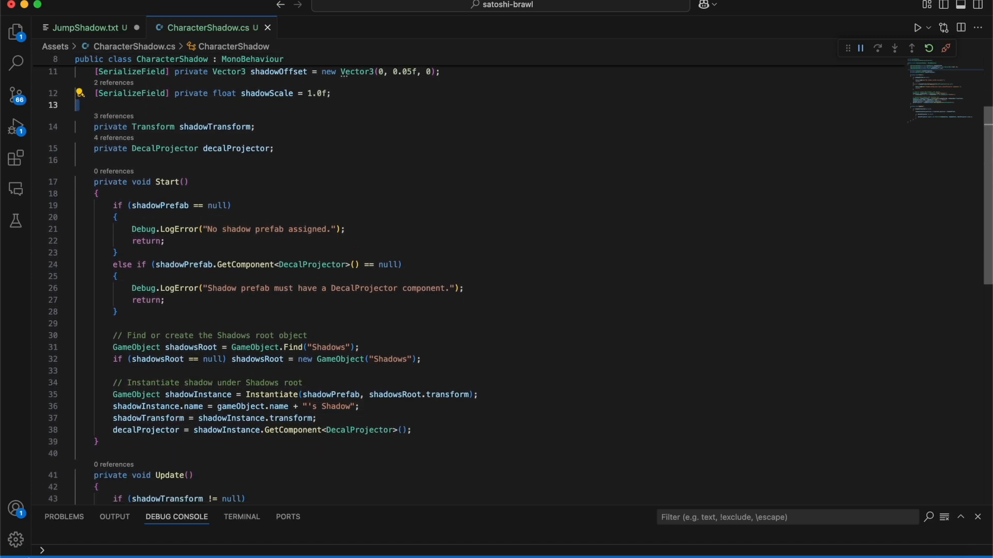
scroll(513, 277, down, 5)
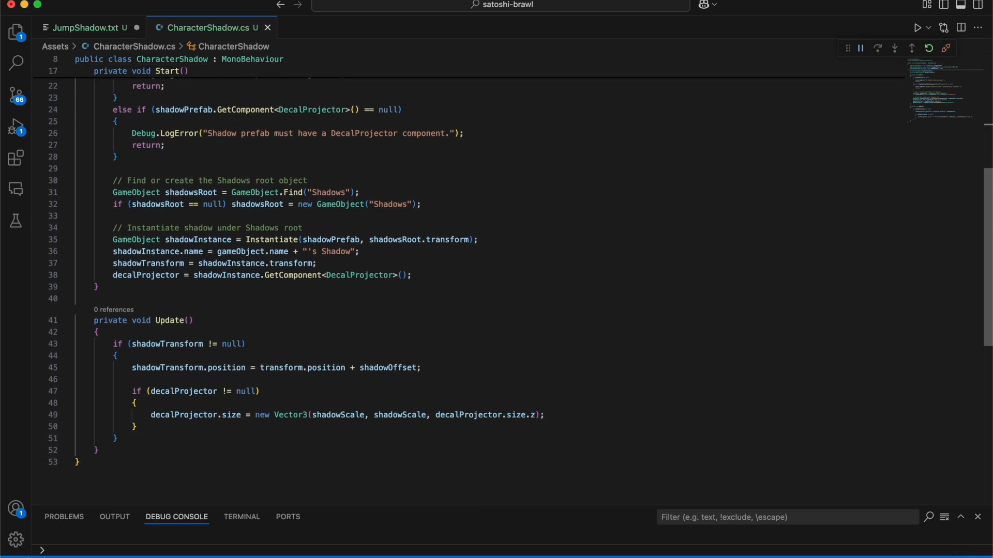
scroll(513, 278, down, 1)
scroll(610, 253, up, 8)
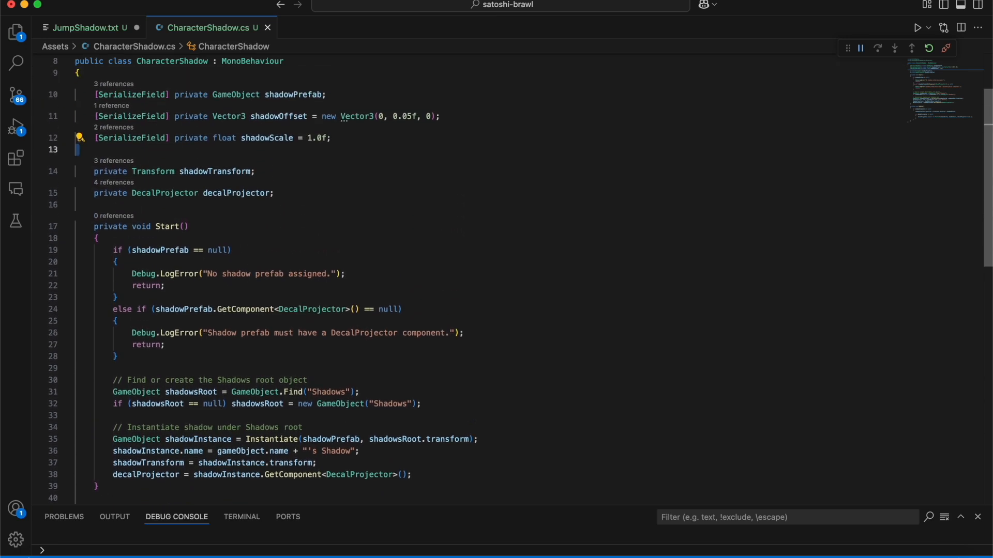
click(356, 238)
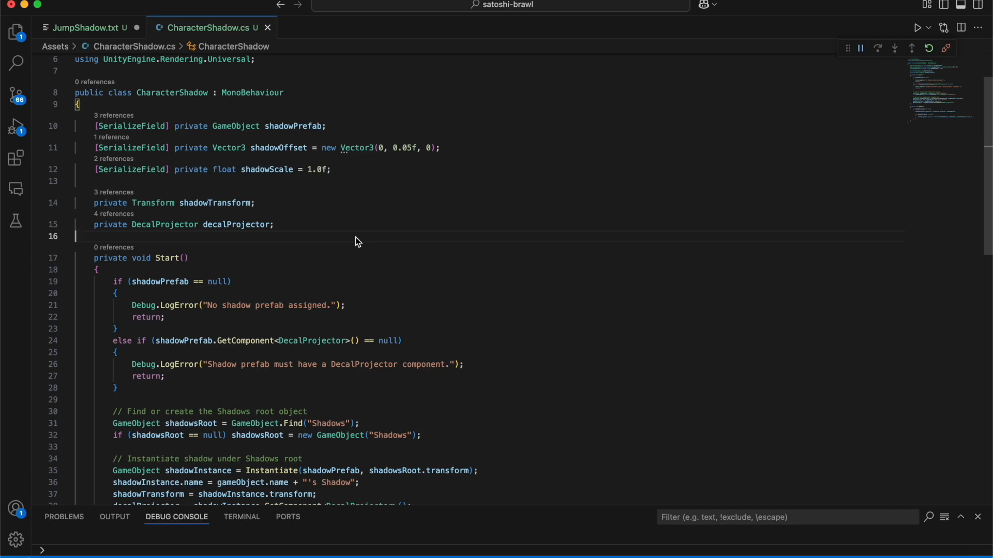
drag(989, 106, 990, 220)
click(565, 359)
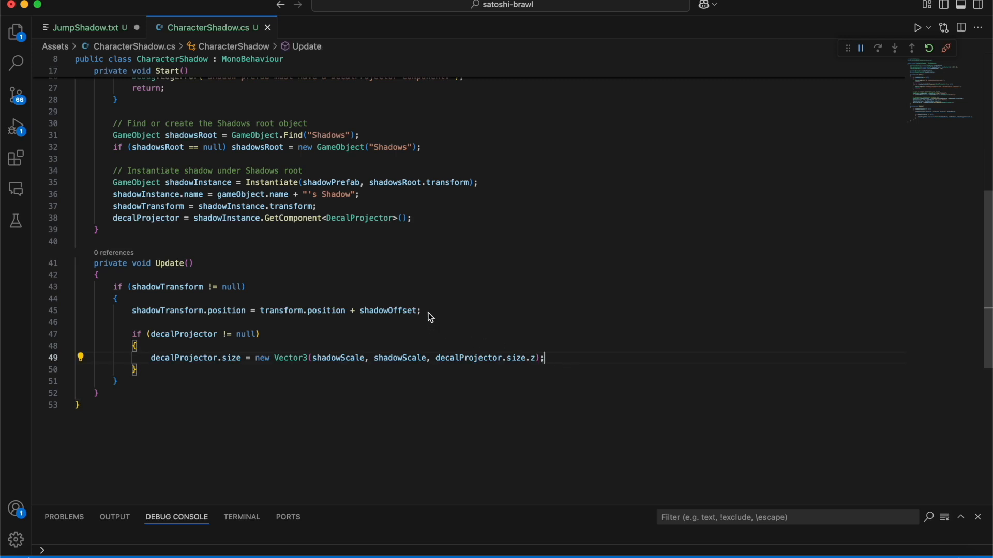
drag(428, 314, 429, 302)
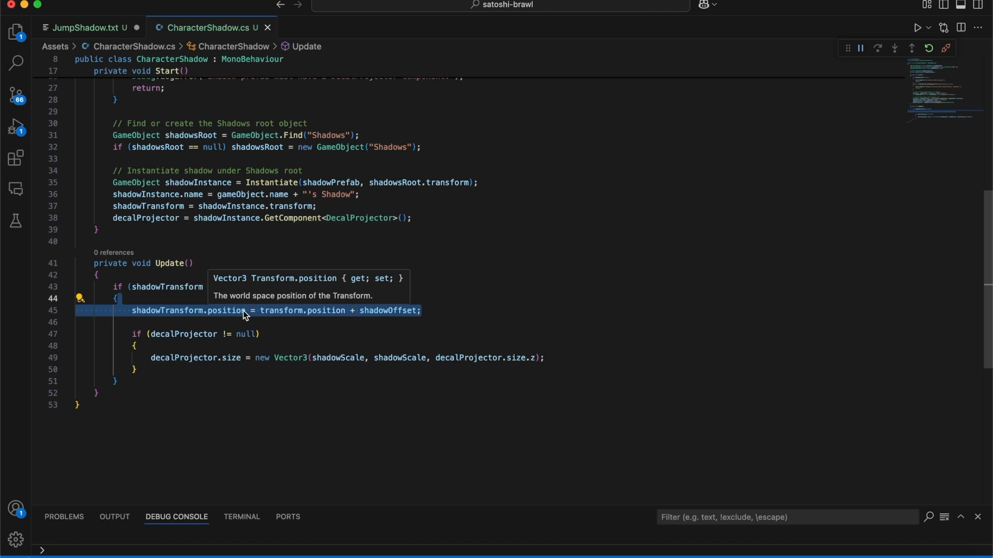
click(356, 321)
click(380, 312)
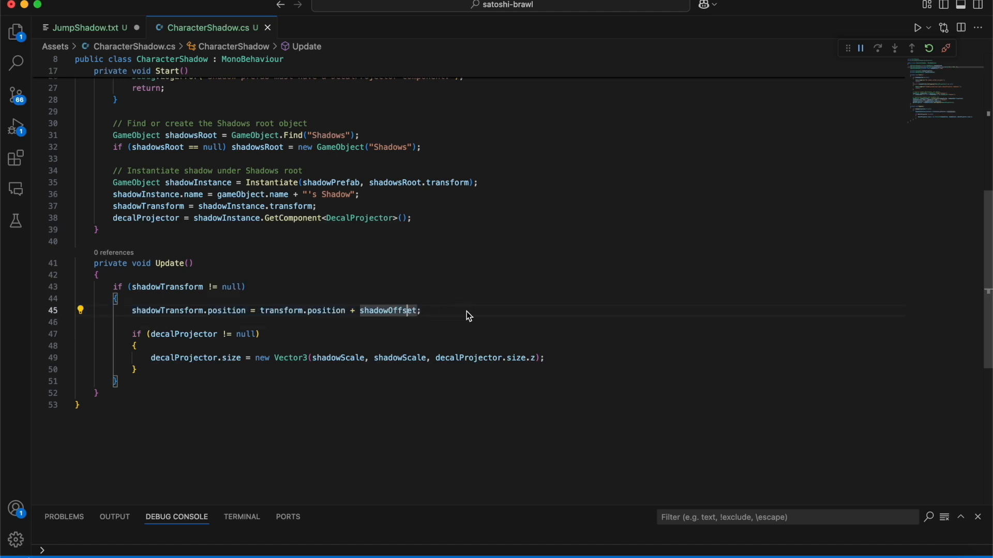
Step: Switch back to Unity and inspect the Shadow Offset of LocalPlayer's Character Shadow component
key(super+Tab)
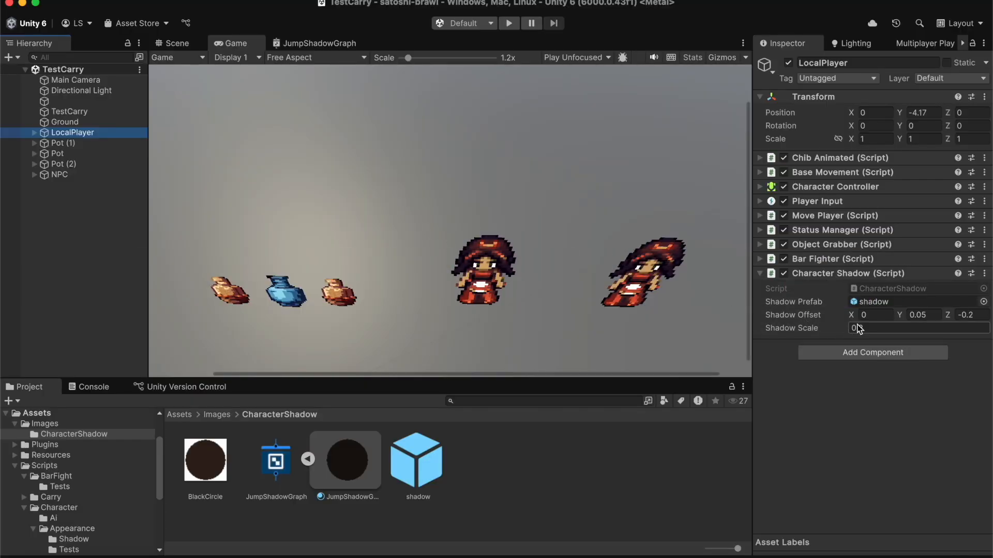
click(923, 315)
click(932, 317)
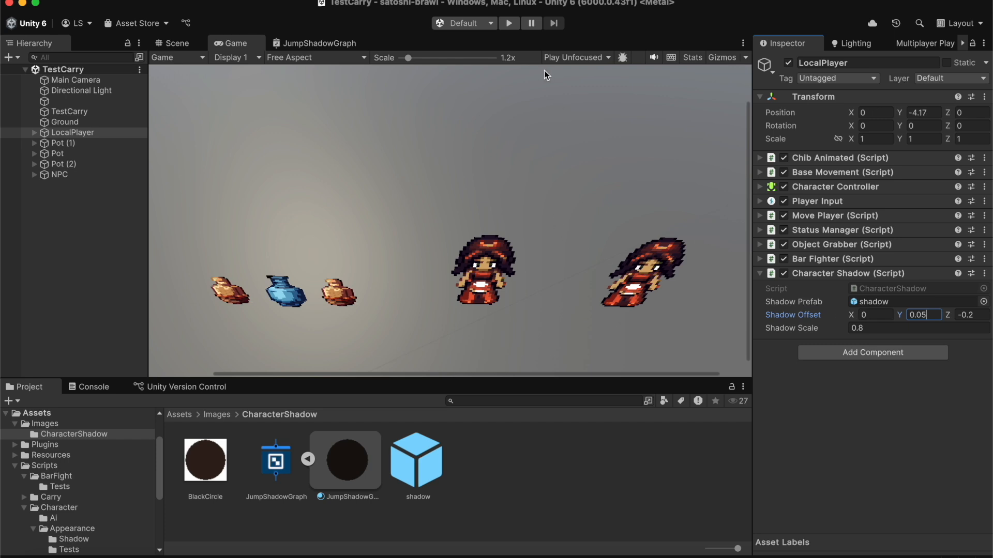
Step: Run the scene, move the player, and expand the Shadows object to view the shadow instances generated for each character and pot
click(509, 24)
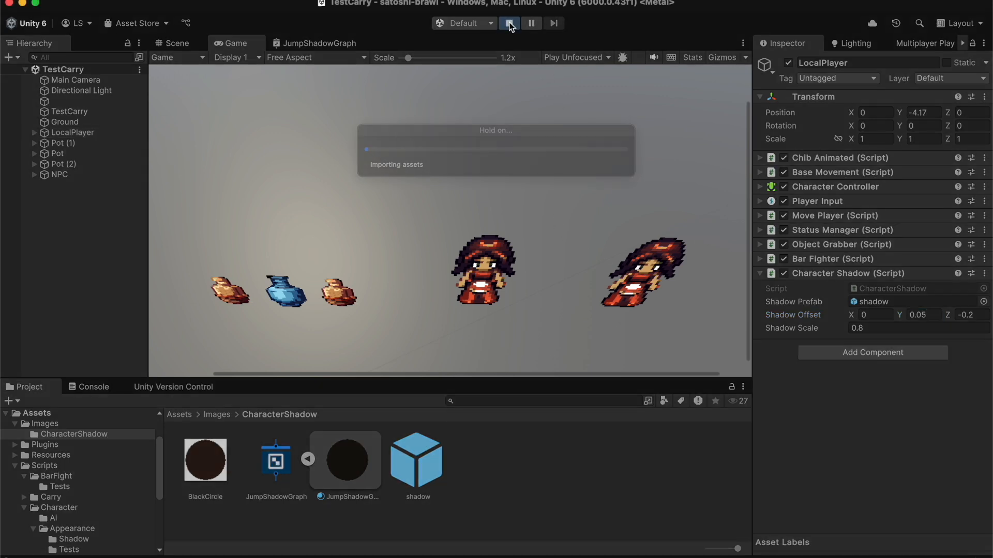
click(328, 201)
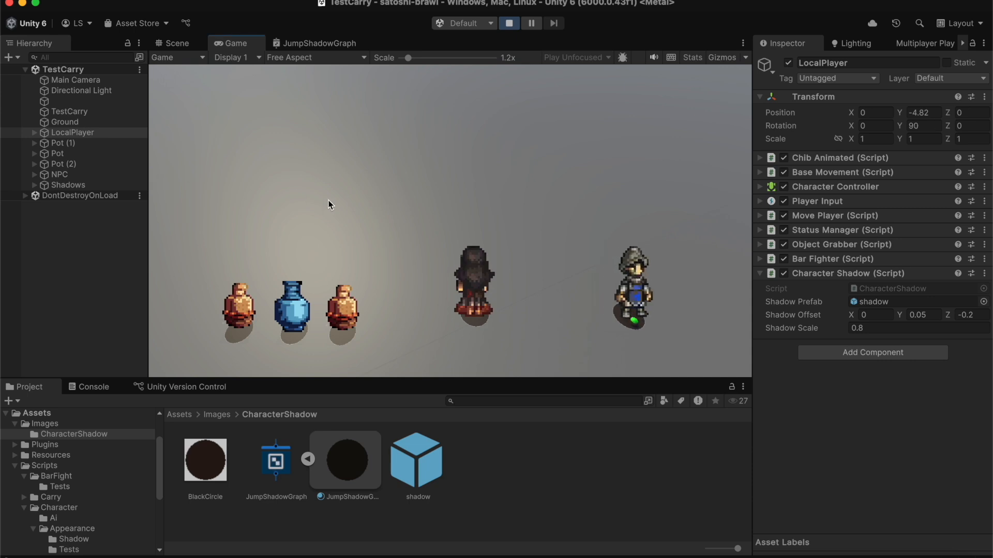
key(w)
key(a)
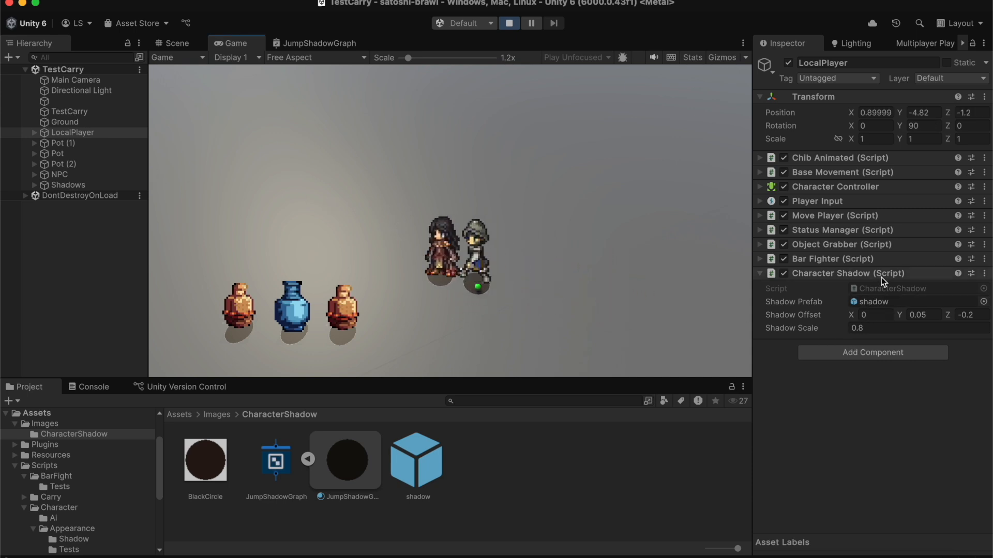
click(34, 185)
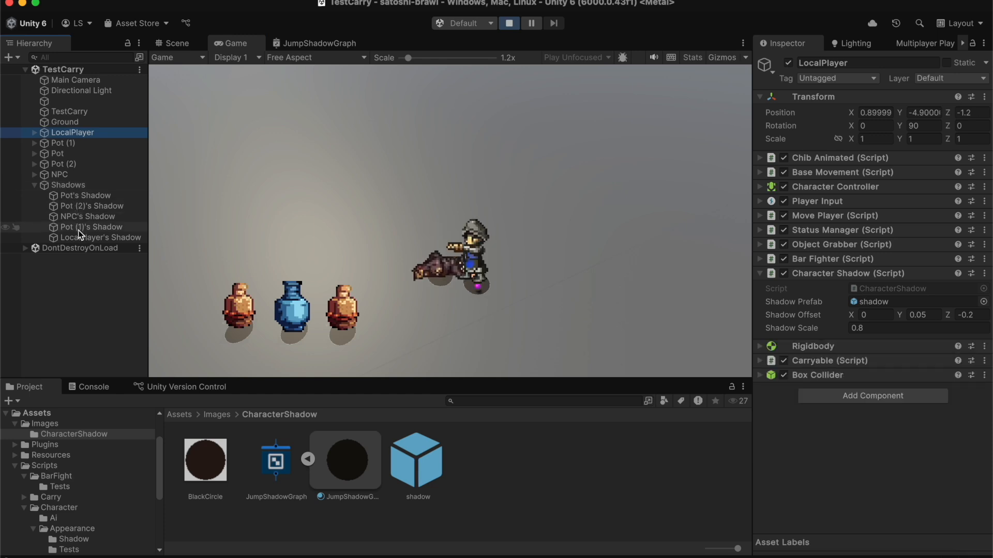
click(597, 272)
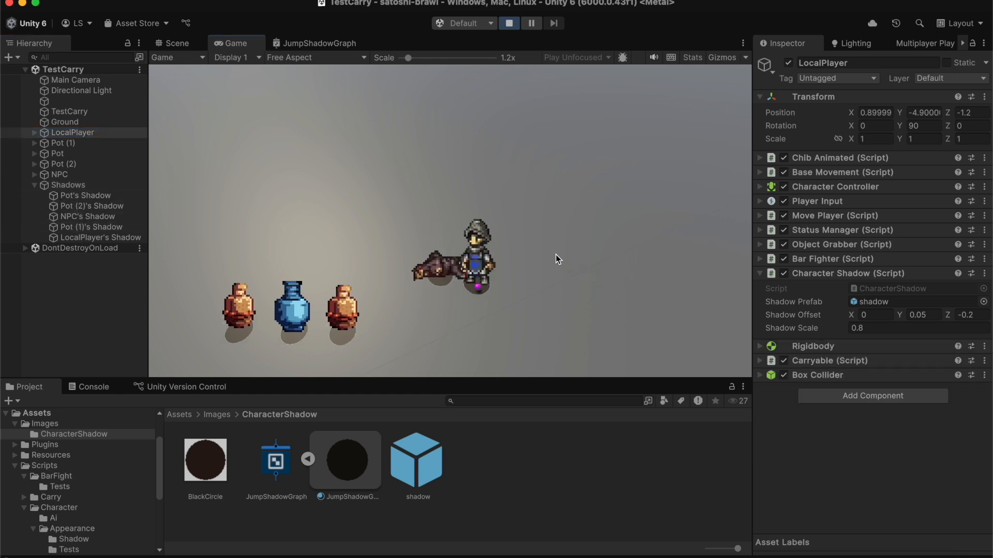
Step: Play-test the Character Shadow script by fighting the NPC, then picking up and throwing the NPC and pots to check their shadows
key(s)
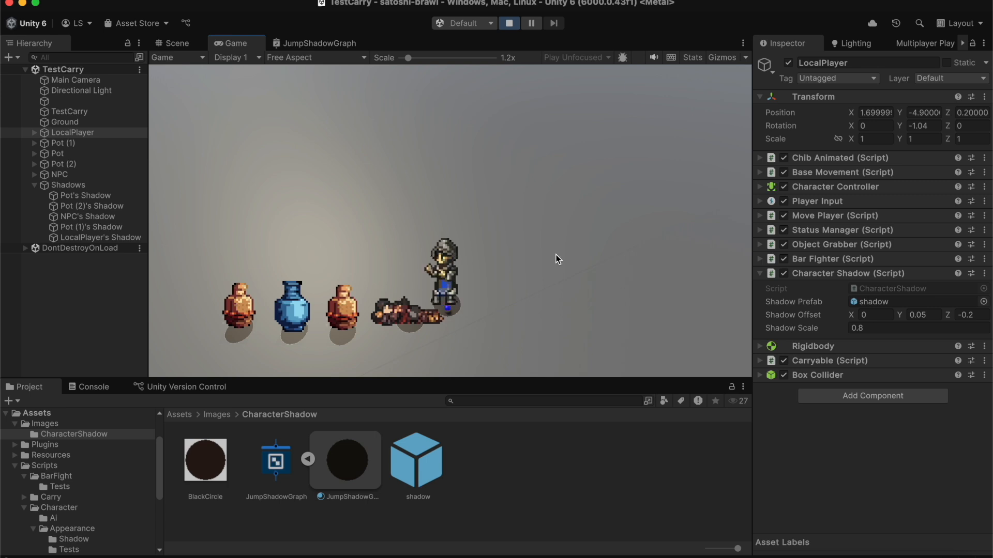
click(556, 254)
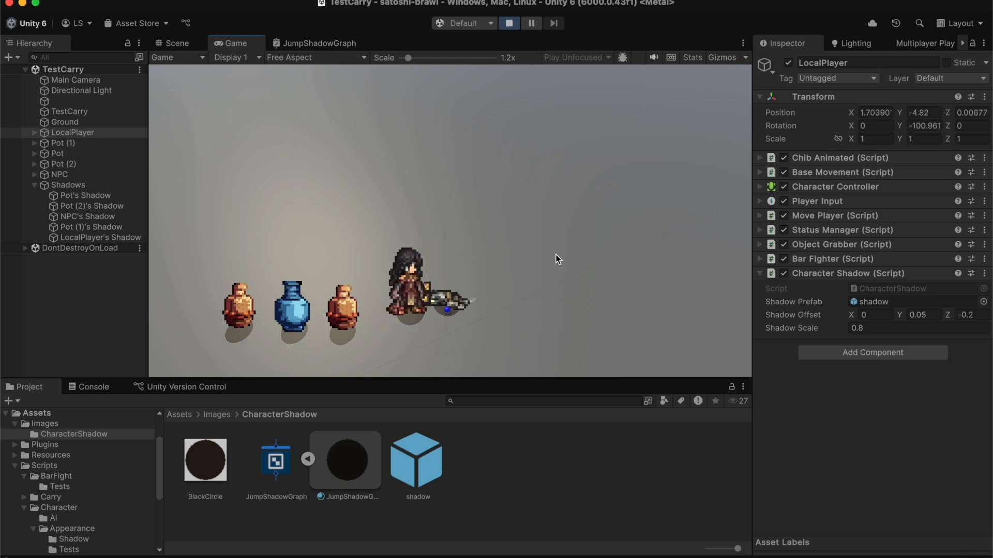
key(e)
key(d)
key(e)
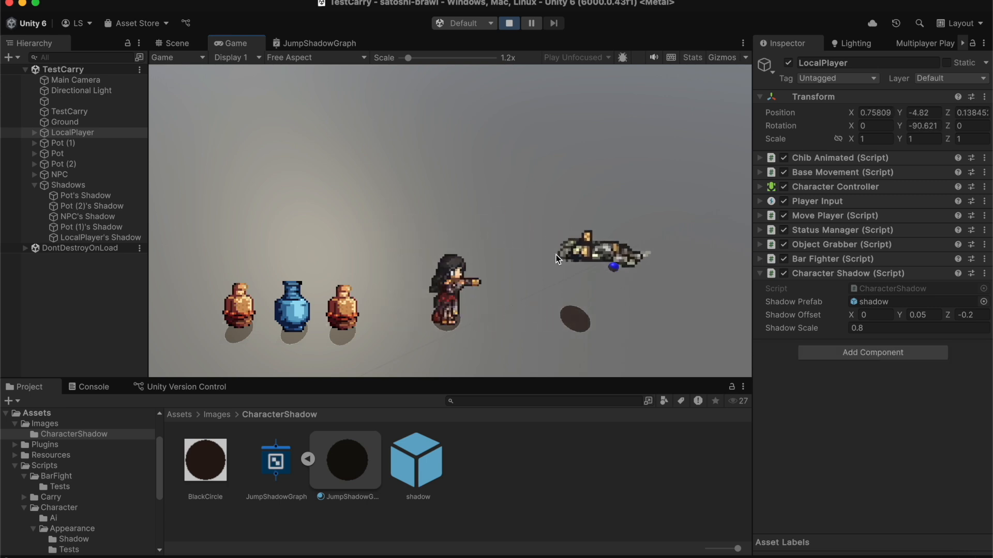
key(a)
key(e)
key(w)
key(a)
key(s)
key(e)
key(d)
key(e)
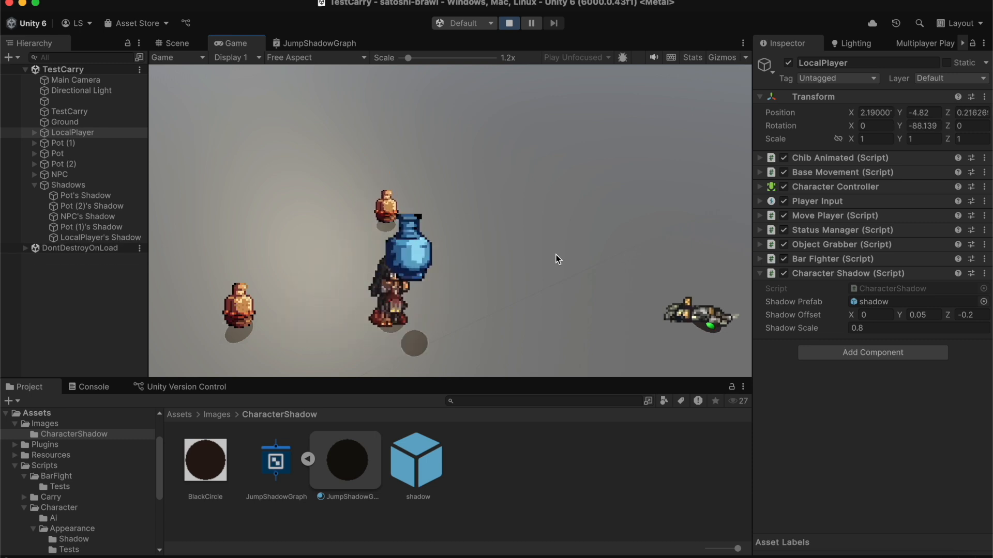